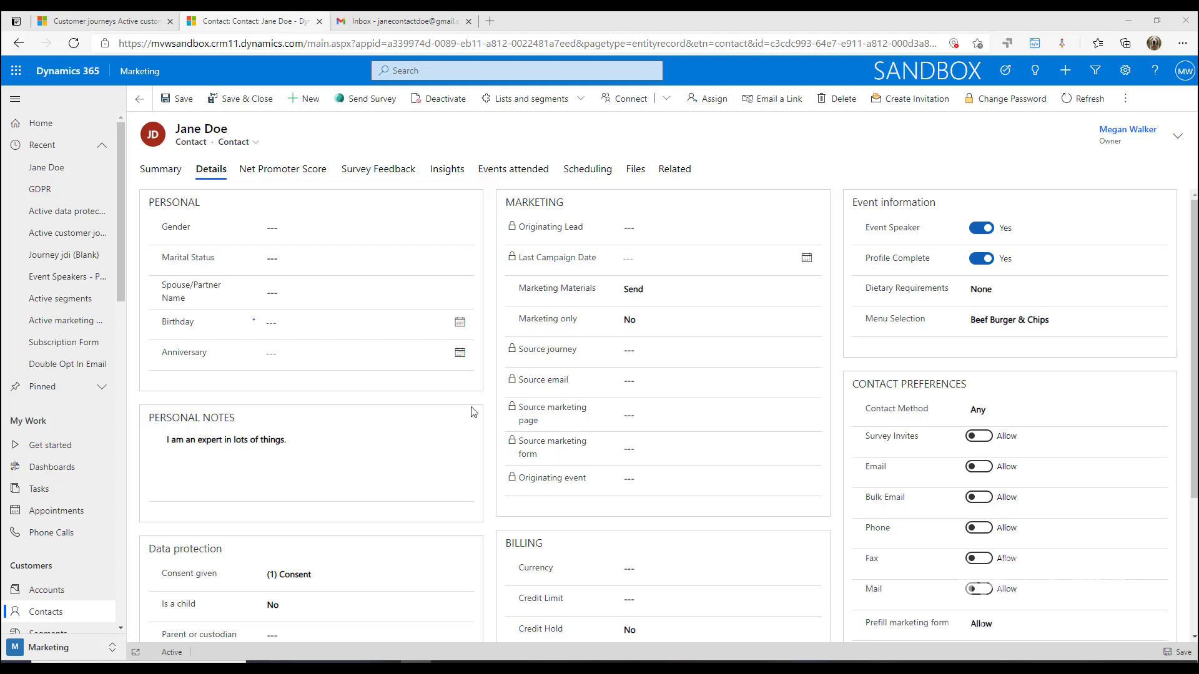
Examine the contact's Data protection settings, including the options for Consent given, Is a child, and Parent or custodian.
scroll(475, 413, down, 2)
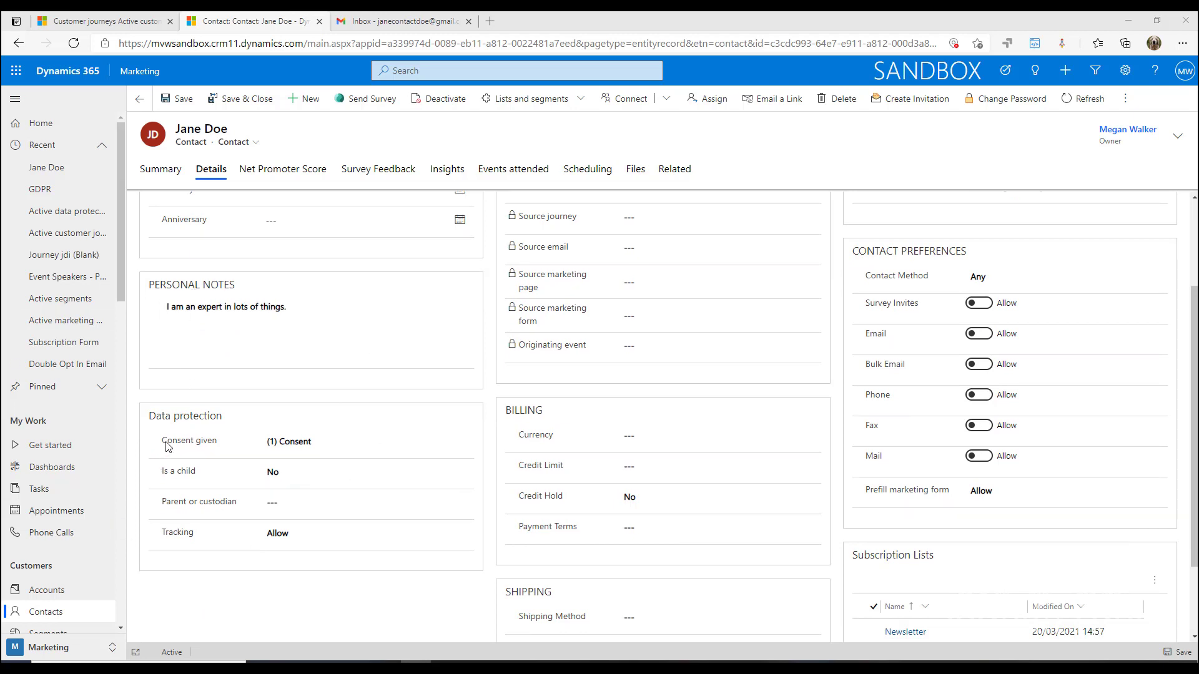
click(418, 447)
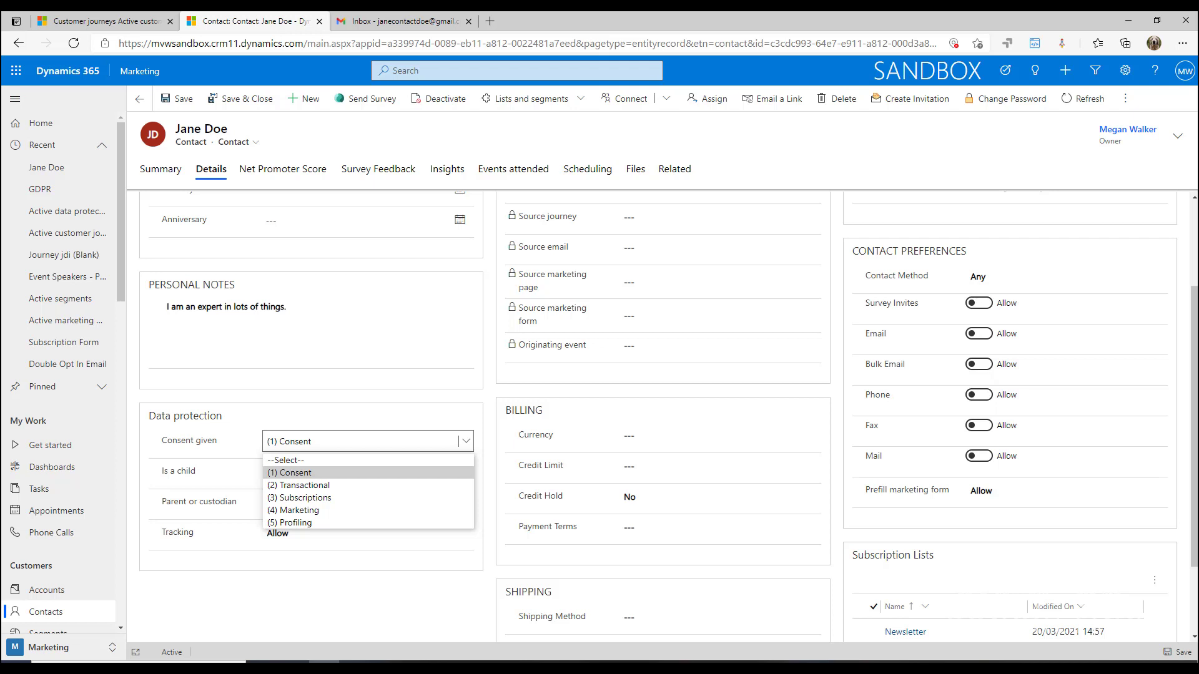
click(839, 414)
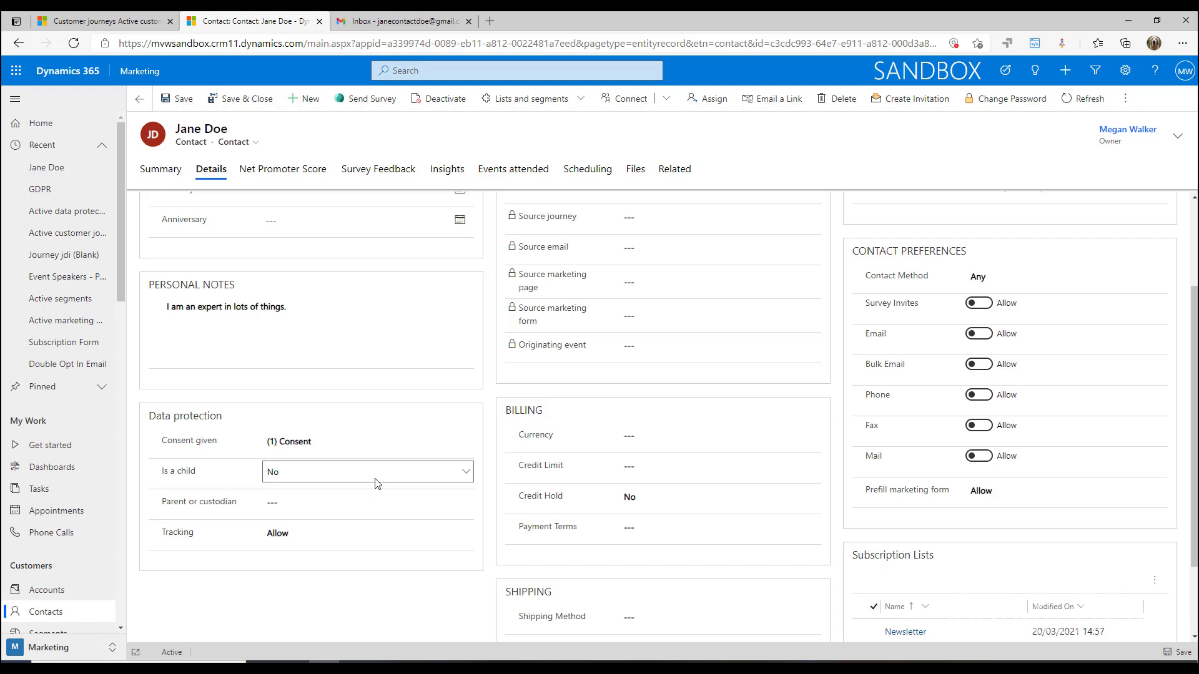
click(466, 475)
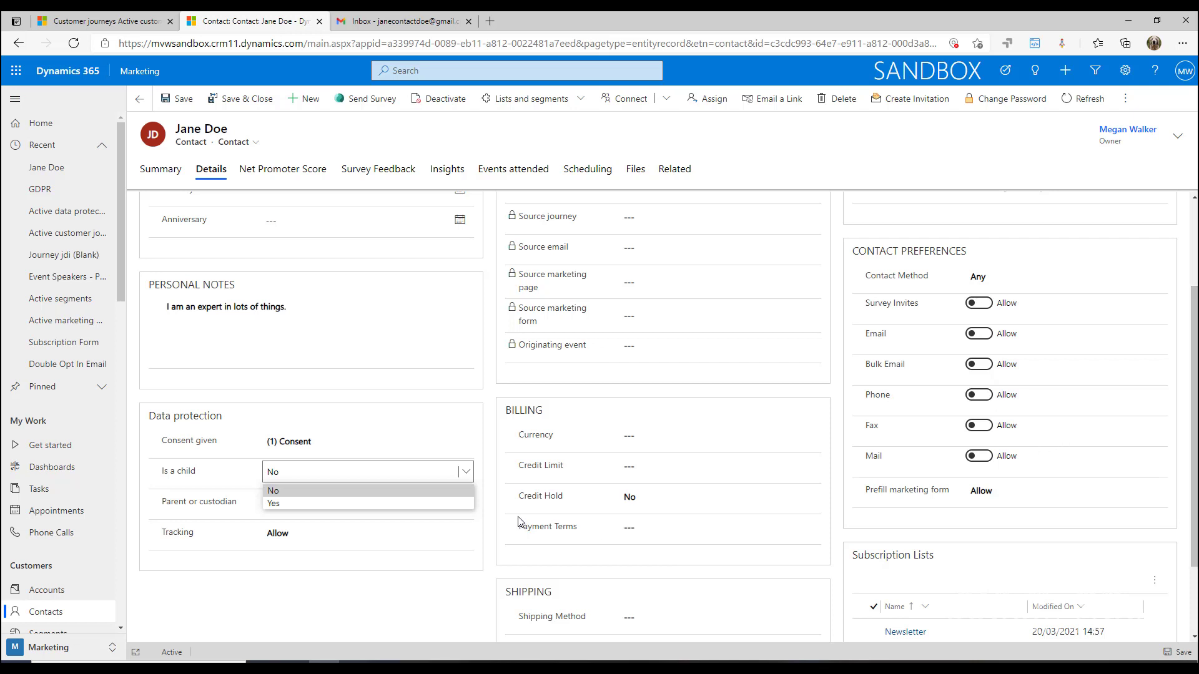
click(424, 605)
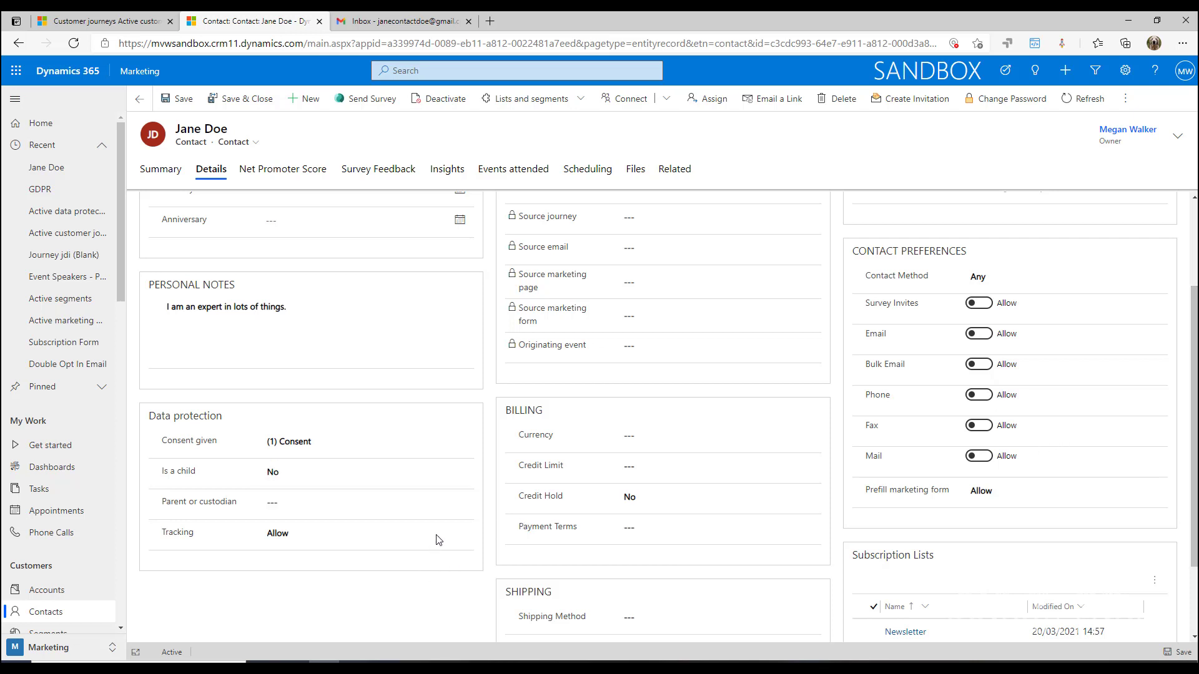
click(364, 509)
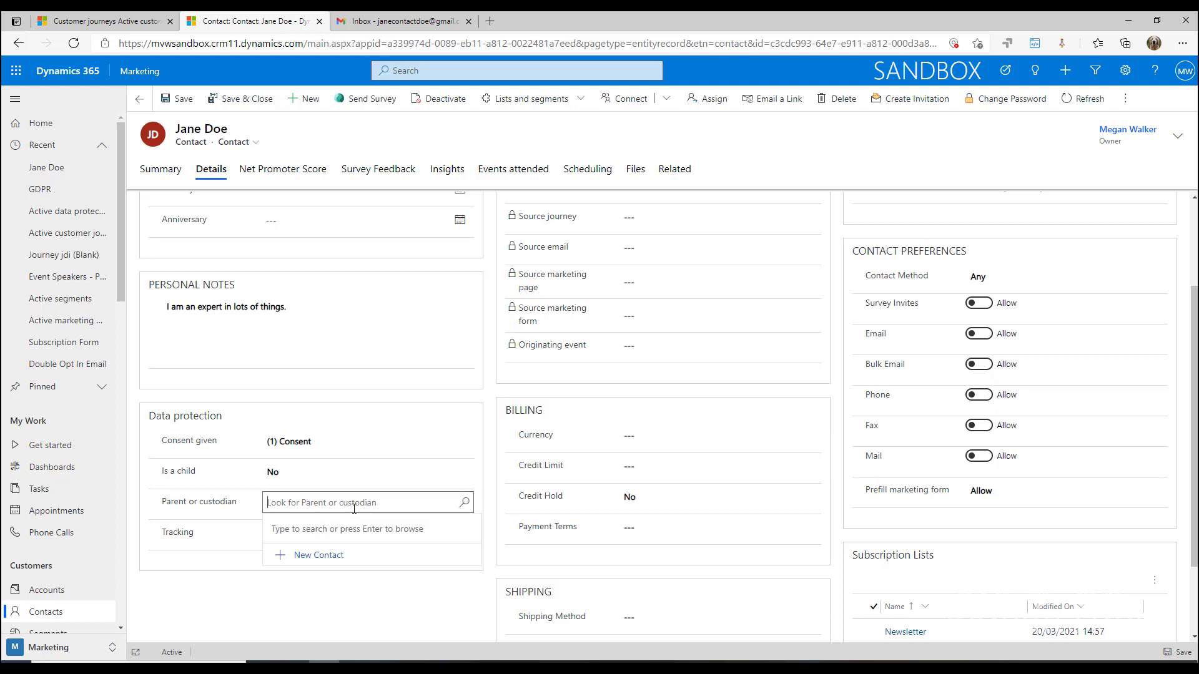
click(201, 601)
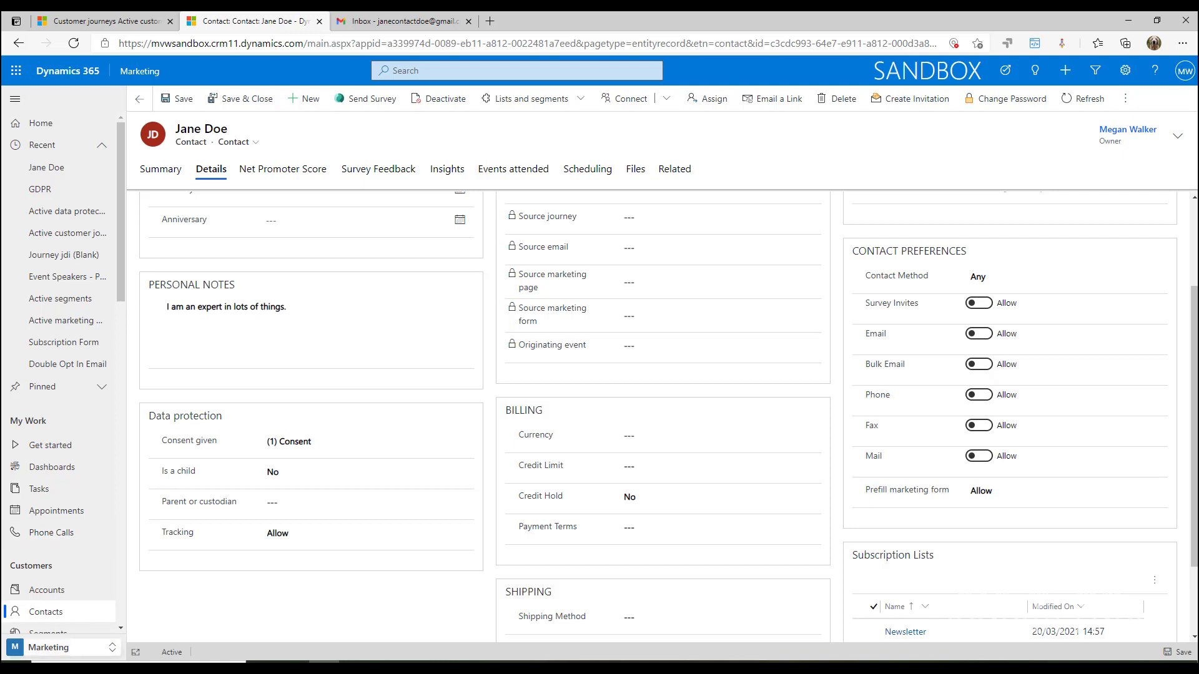
Switch to the Settings area and open the GDPR data protection configuration to check its consent and logging options.
click(104, 652)
click(54, 603)
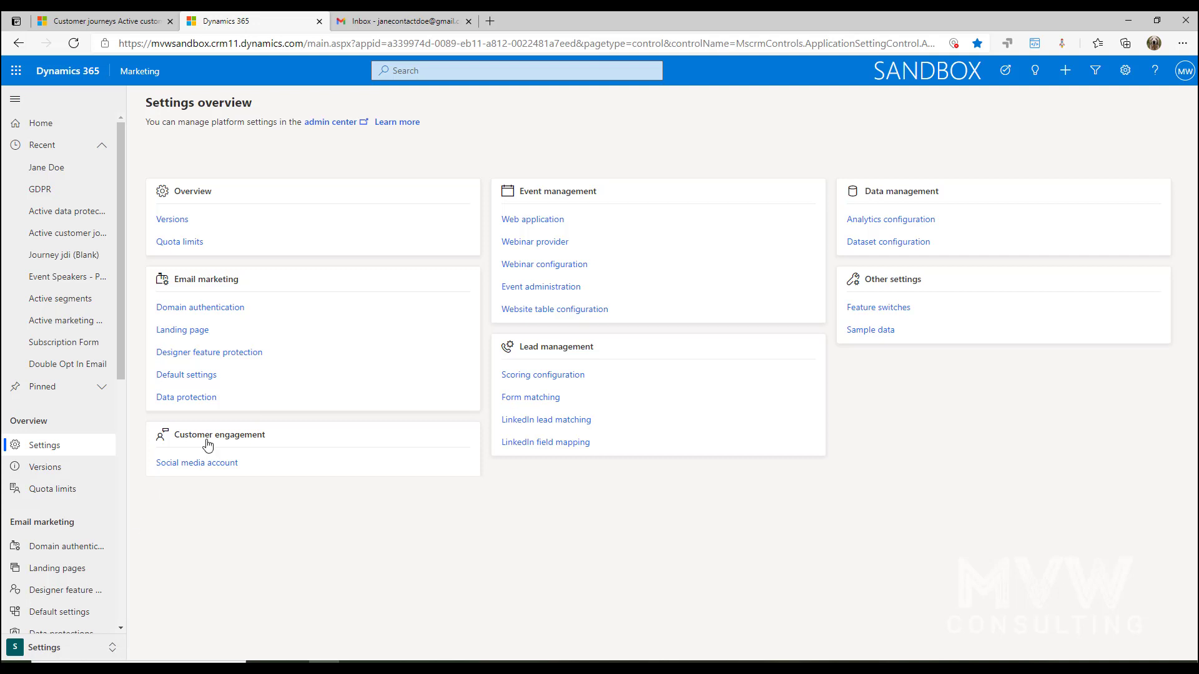
click(194, 403)
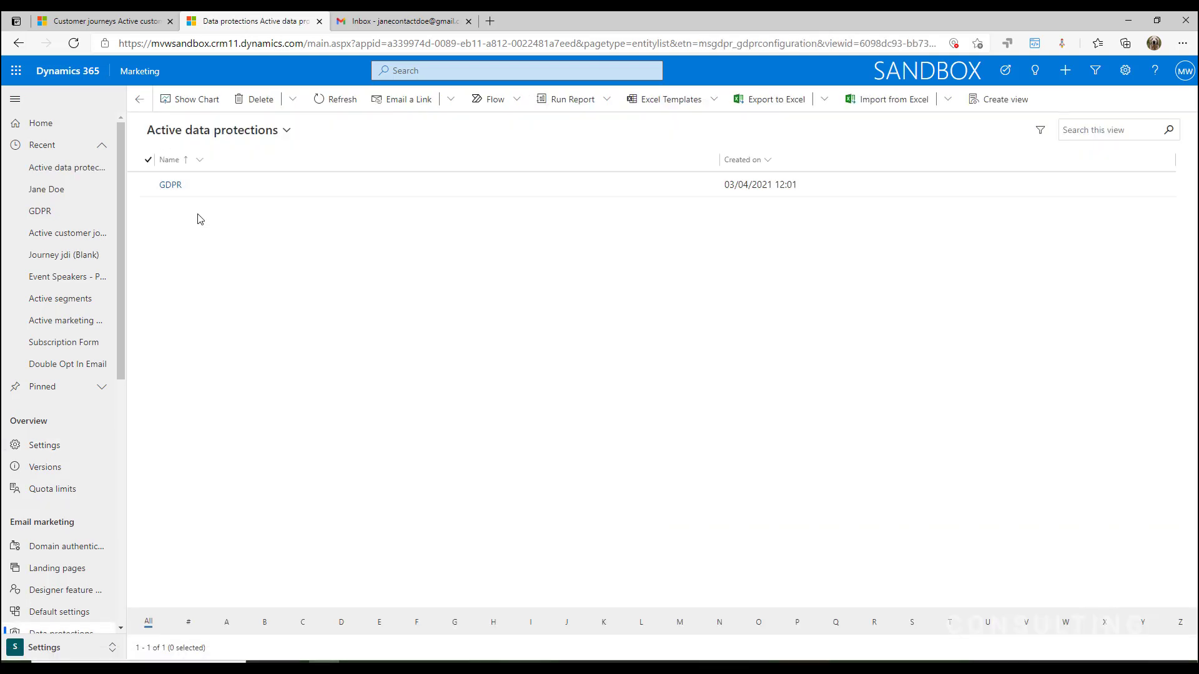
click(170, 185)
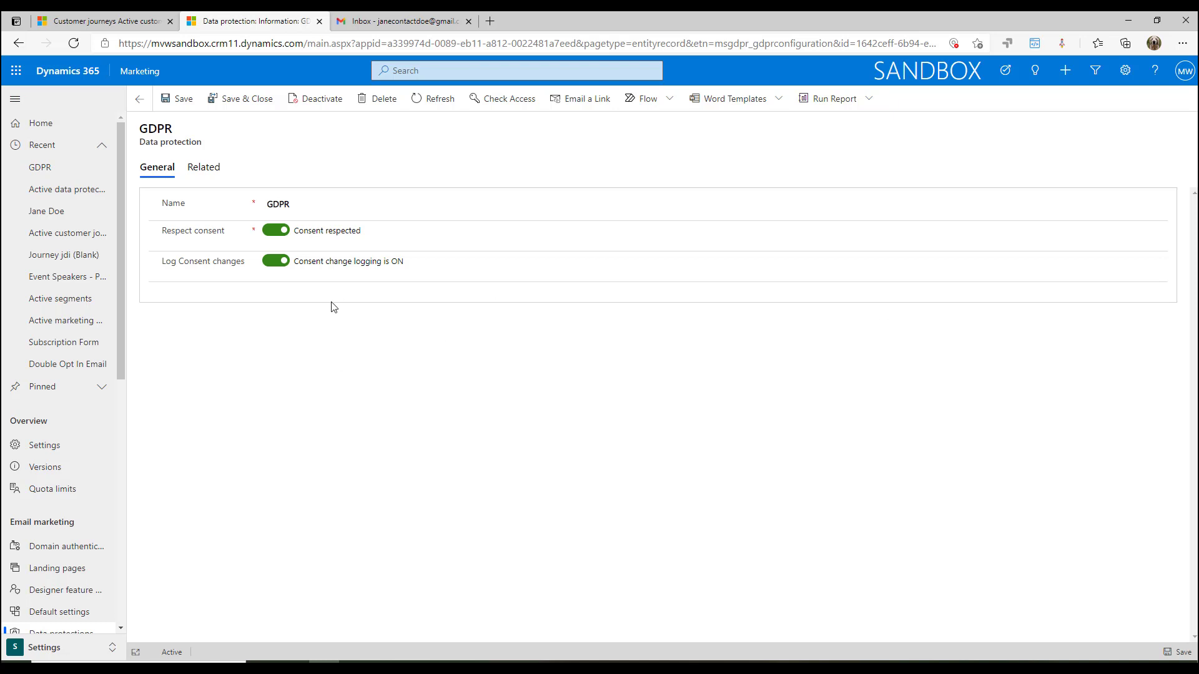
Return to the contact's Data protection details and open the related GDPR consent change records.
click(46, 213)
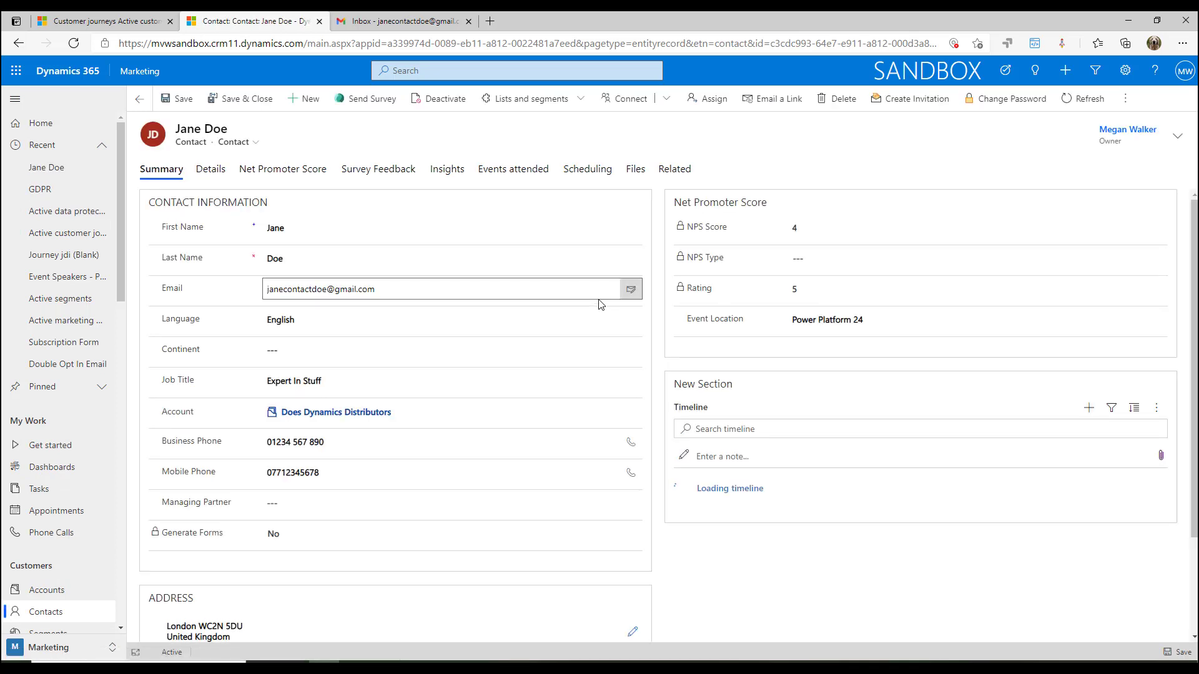
scroll(324, 437, down, 3)
click(210, 170)
scroll(334, 428, down, 3)
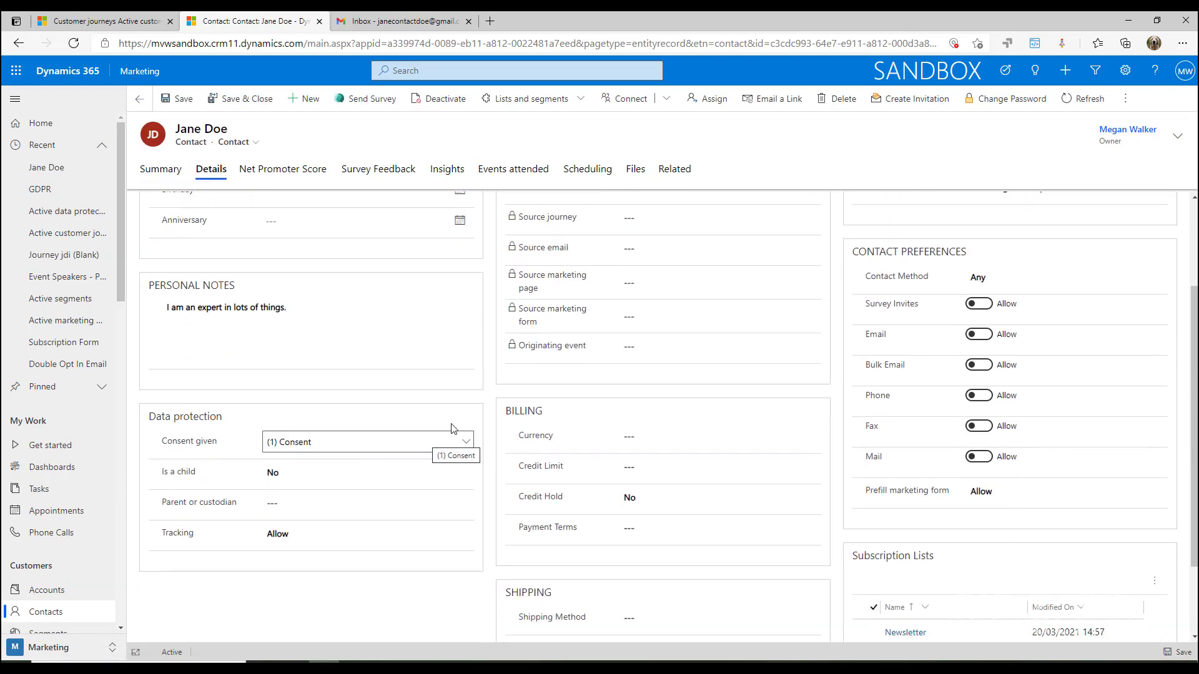
click(676, 175)
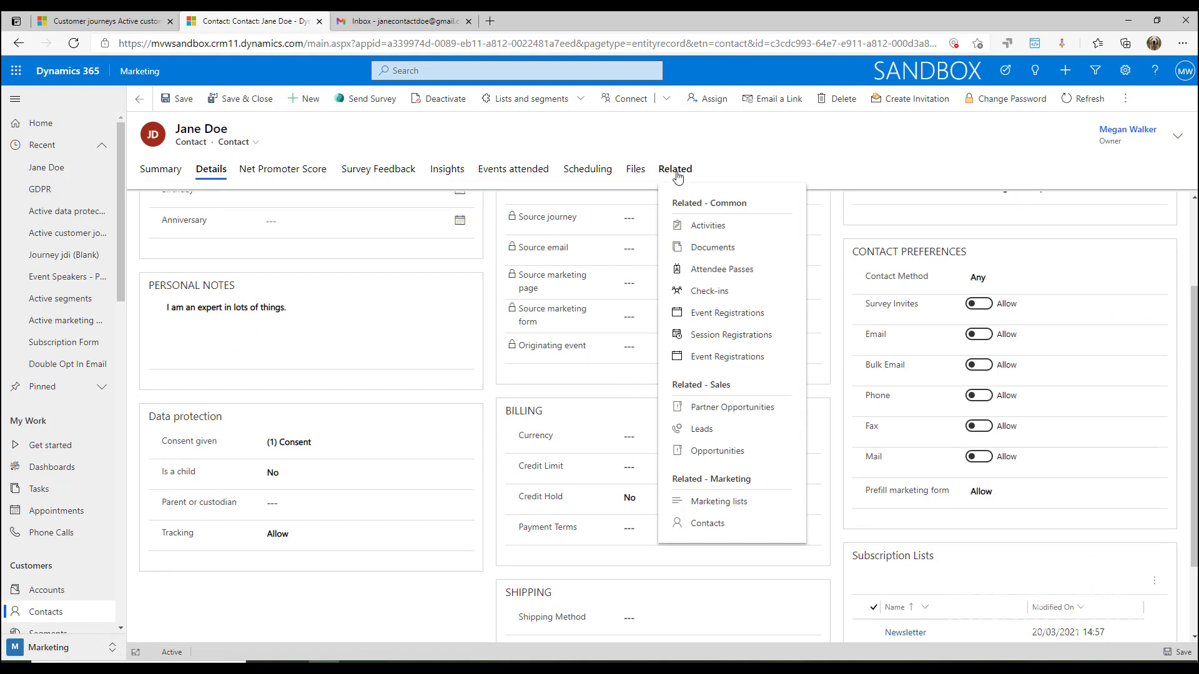
scroll(776, 331, down, 4)
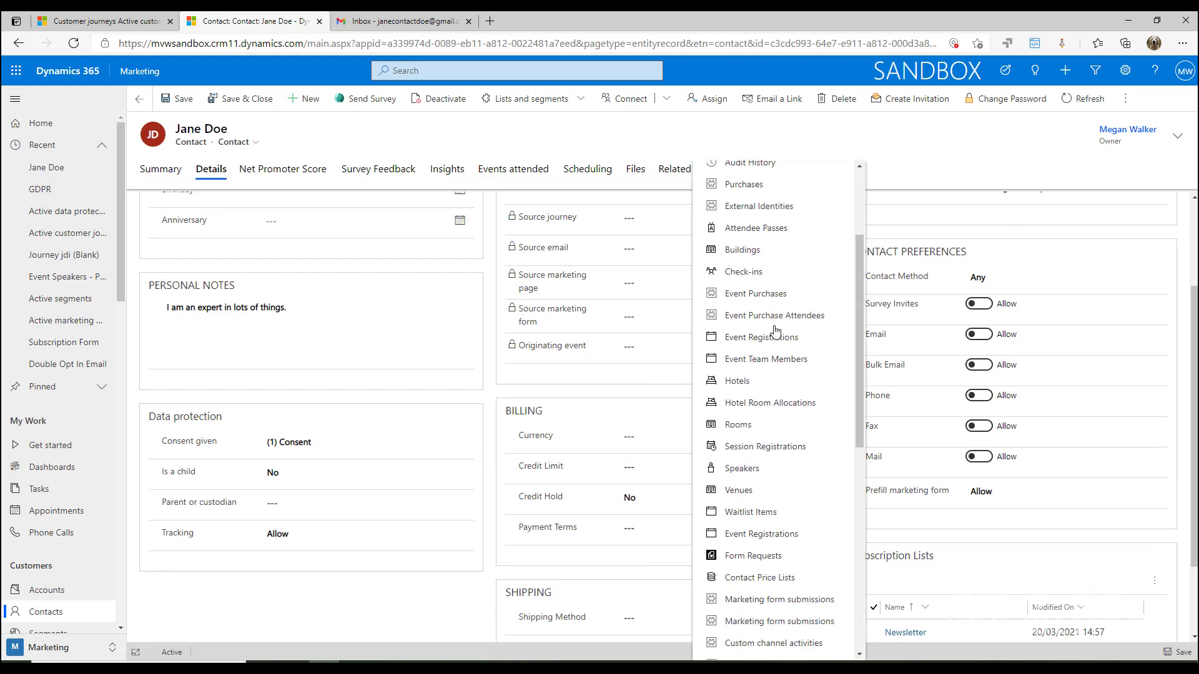
scroll(776, 331, down, 5)
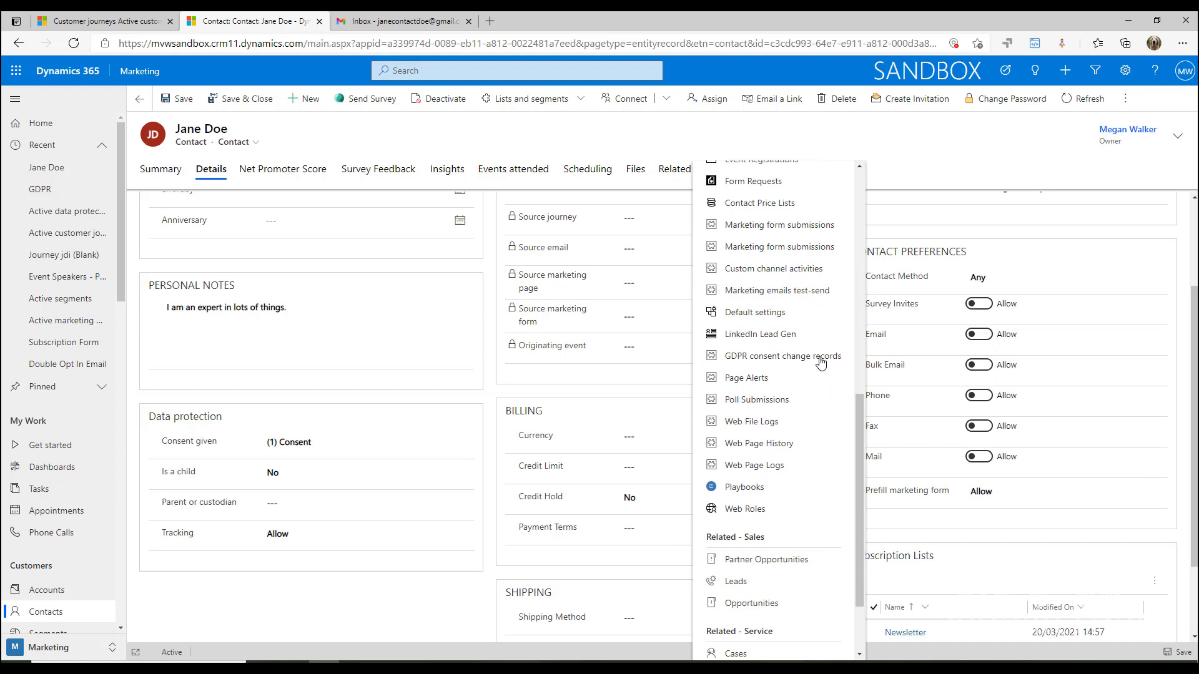
click(822, 359)
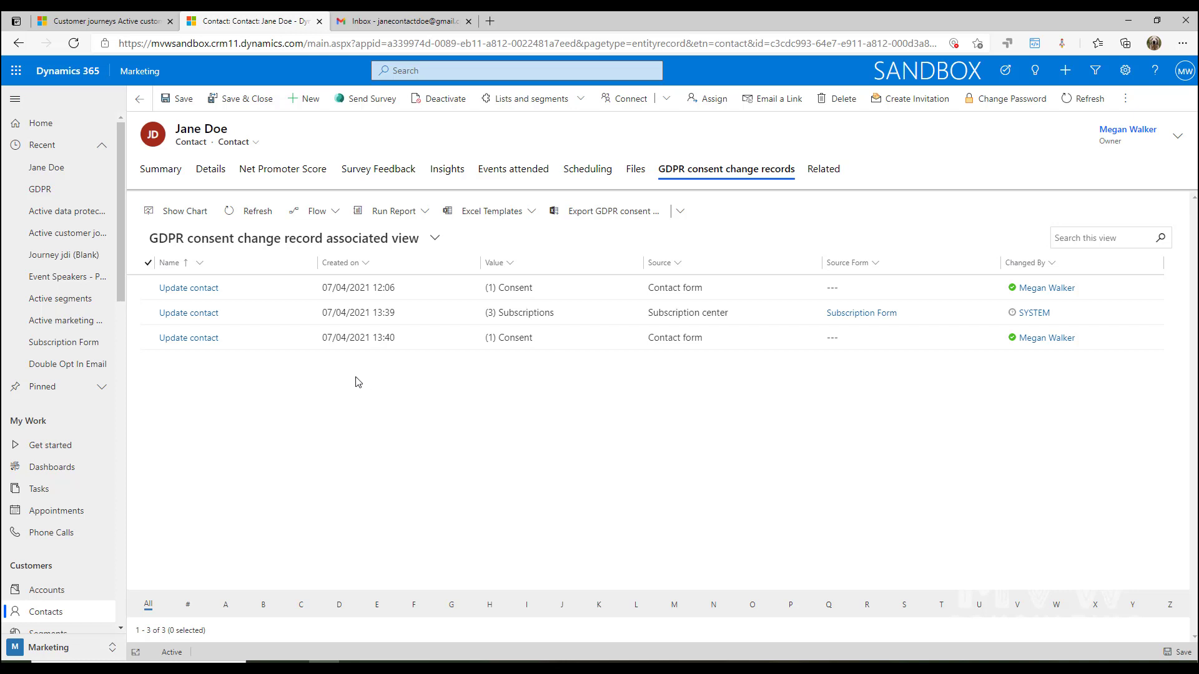
Open the Double Opt In Email from the active marketing emails.
scroll(75, 402, down, 6)
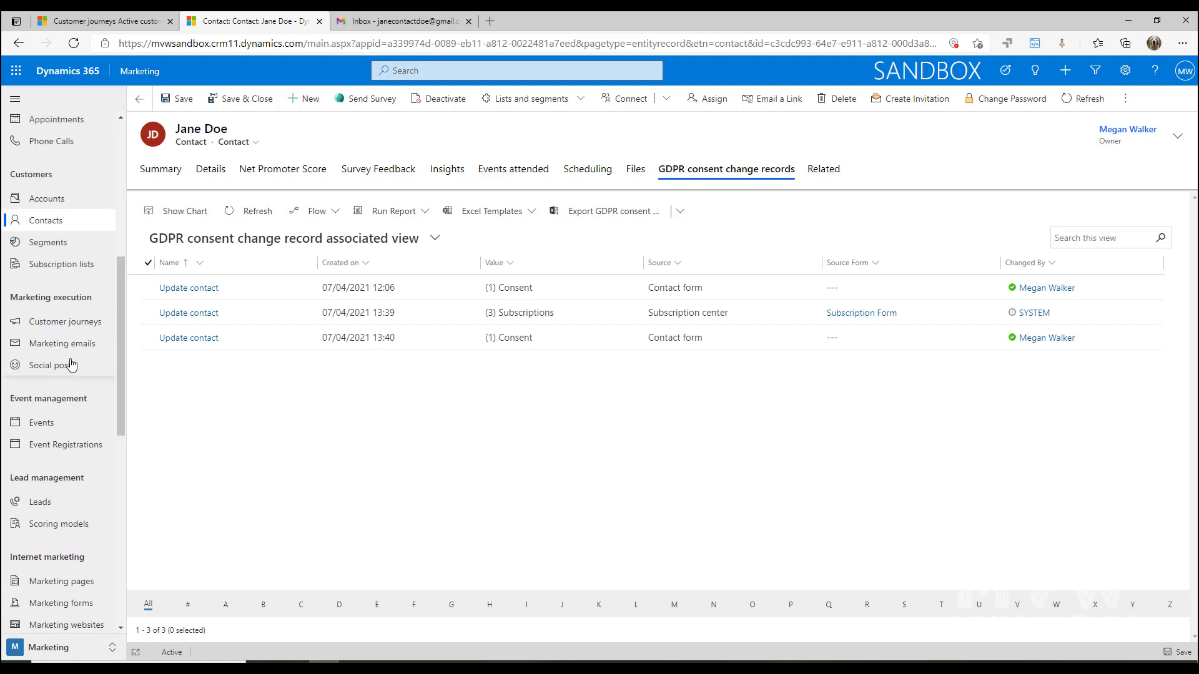
click(71, 350)
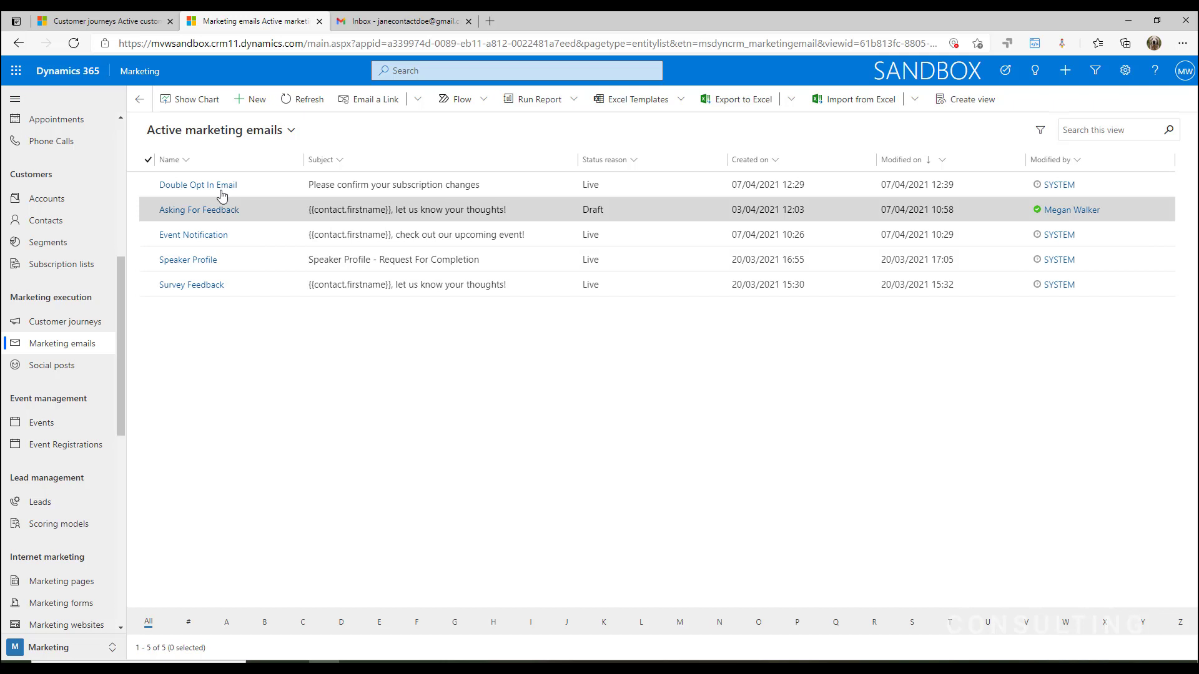
click(199, 186)
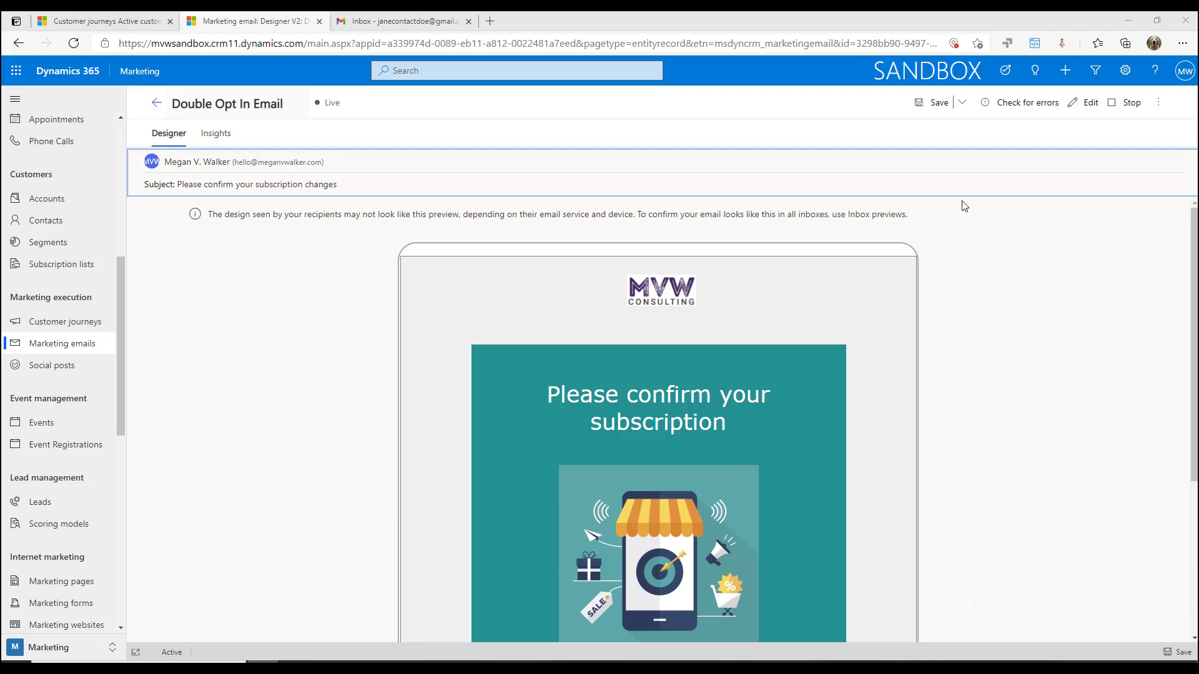
Make the live Double Opt In Email editable, accepting that other live records use it.
click(1079, 110)
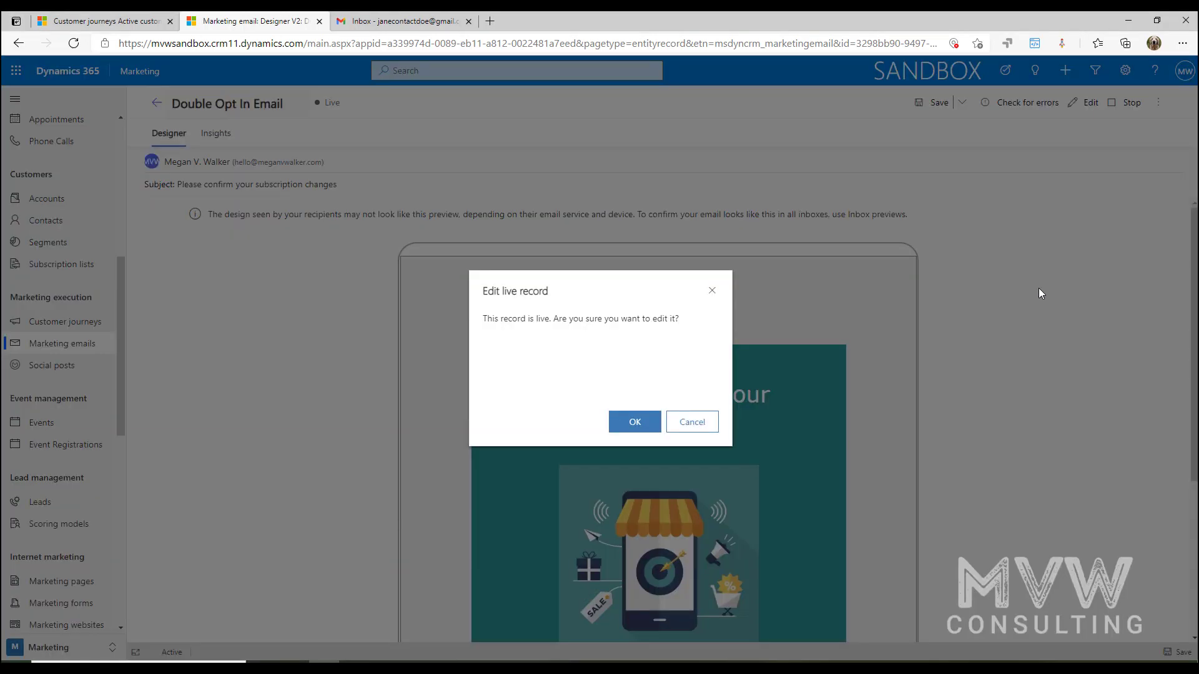
click(636, 422)
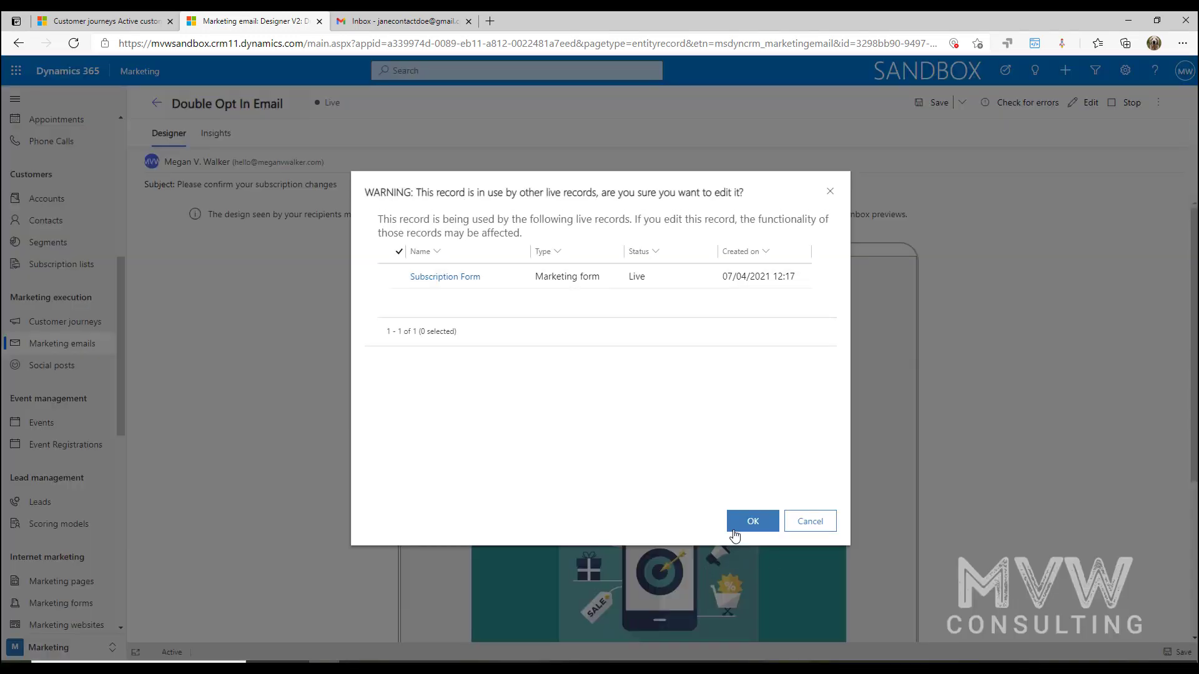
click(750, 522)
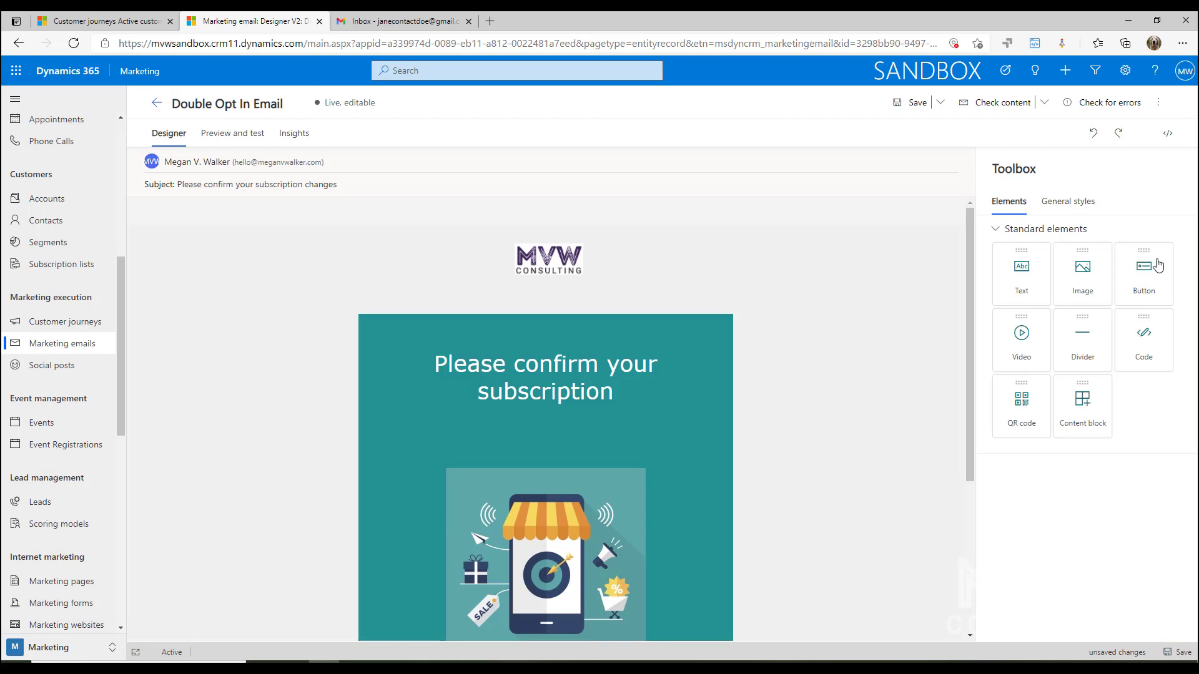
Review the email header's email type and content type settings, and the confirmation button in the email body.
click(392, 196)
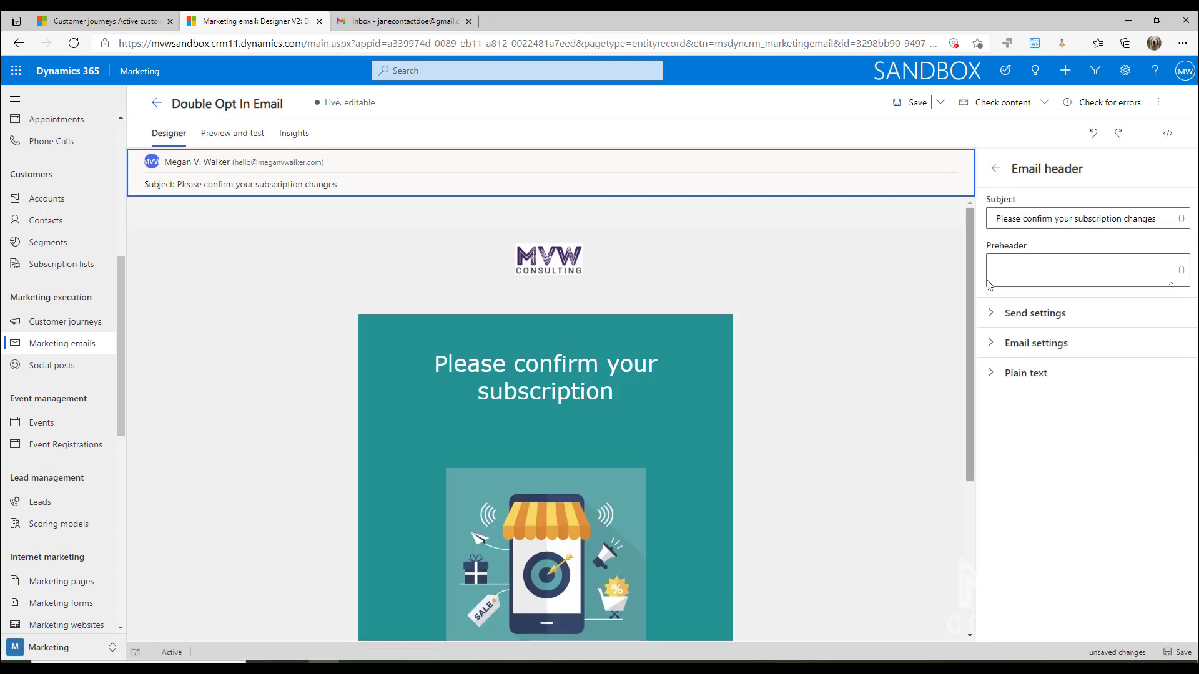
click(991, 343)
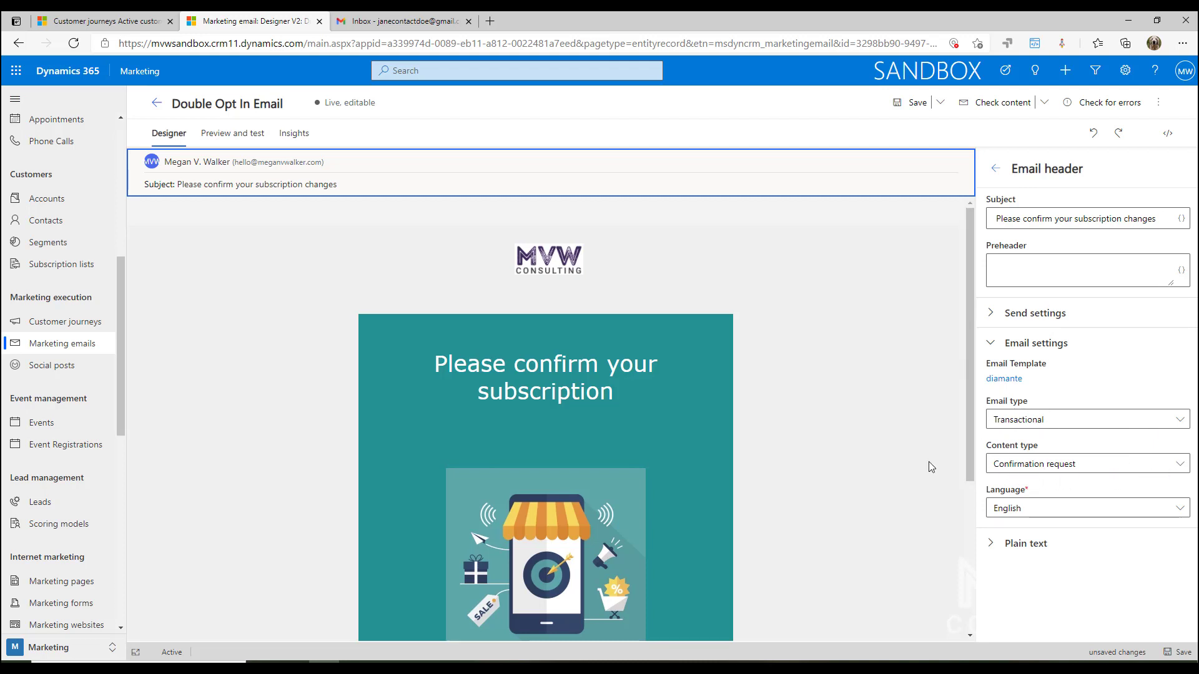
scroll(849, 415, down, 3)
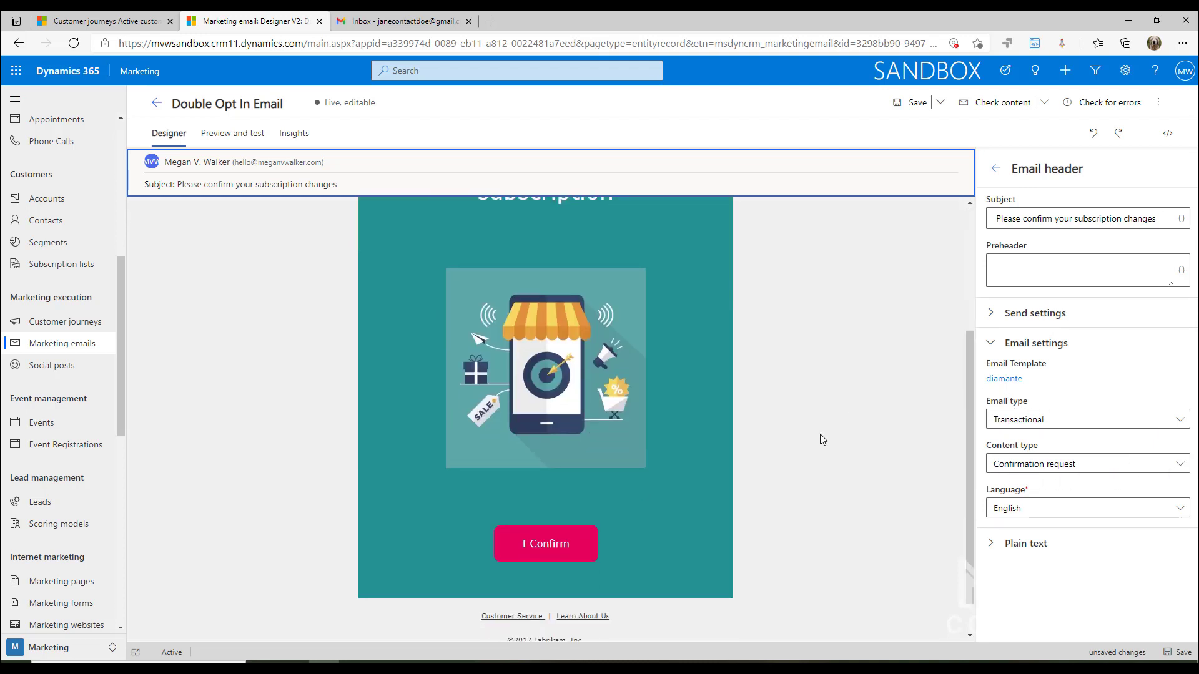
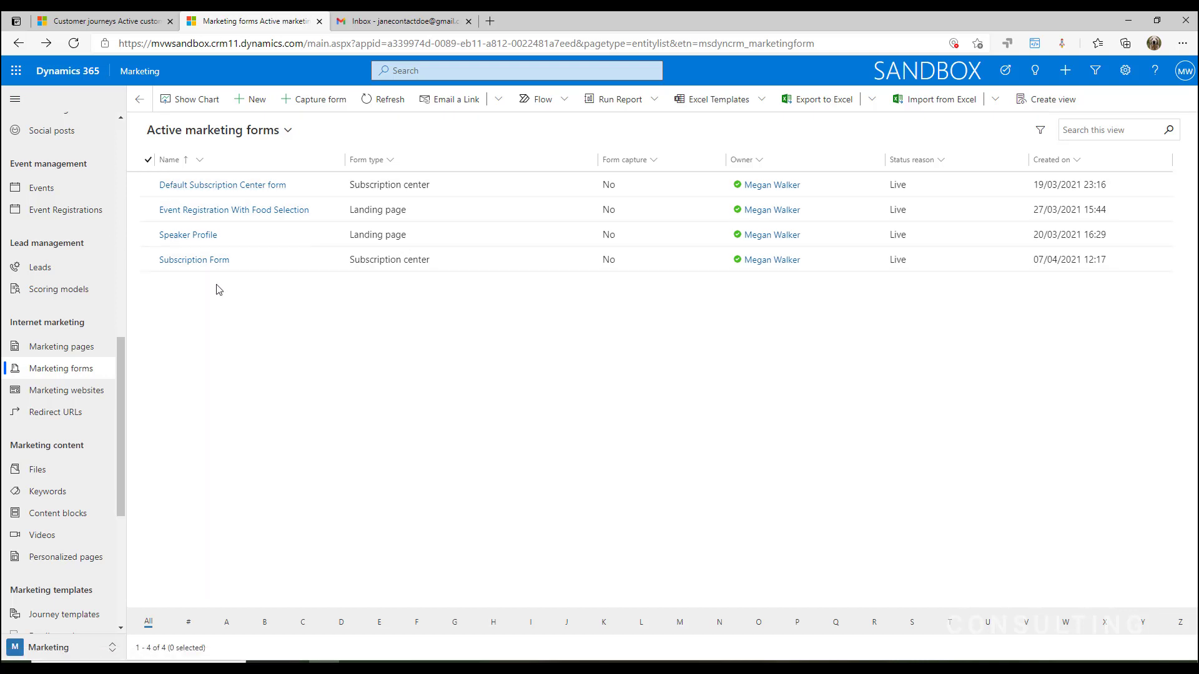
Open the marketing form named Subscription Form and review its consent, tracking, content subscription and opt-out fields.
click(206, 259)
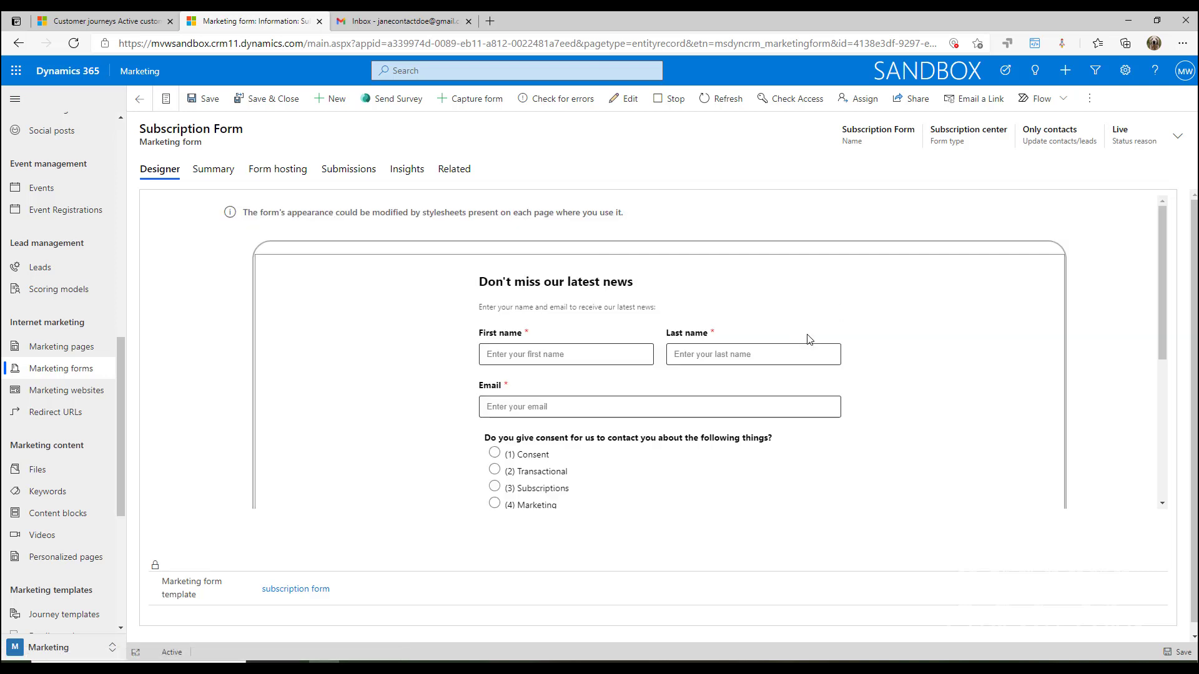
scroll(805, 340, down, 2)
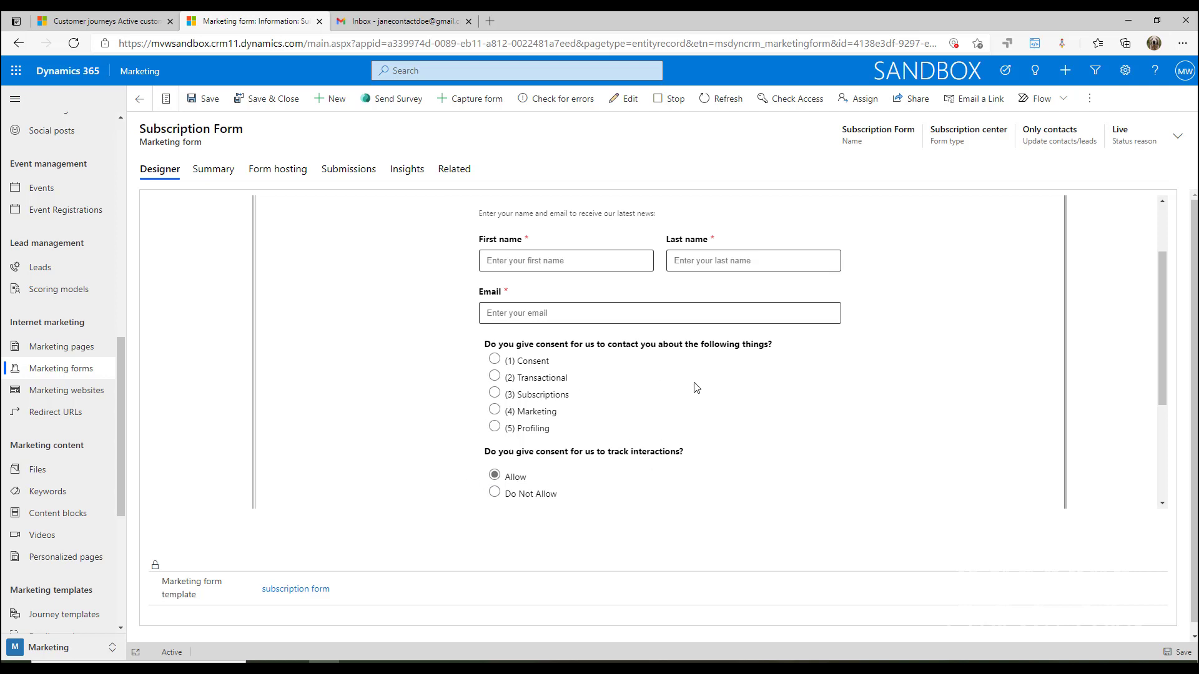
scroll(818, 374, down, 2)
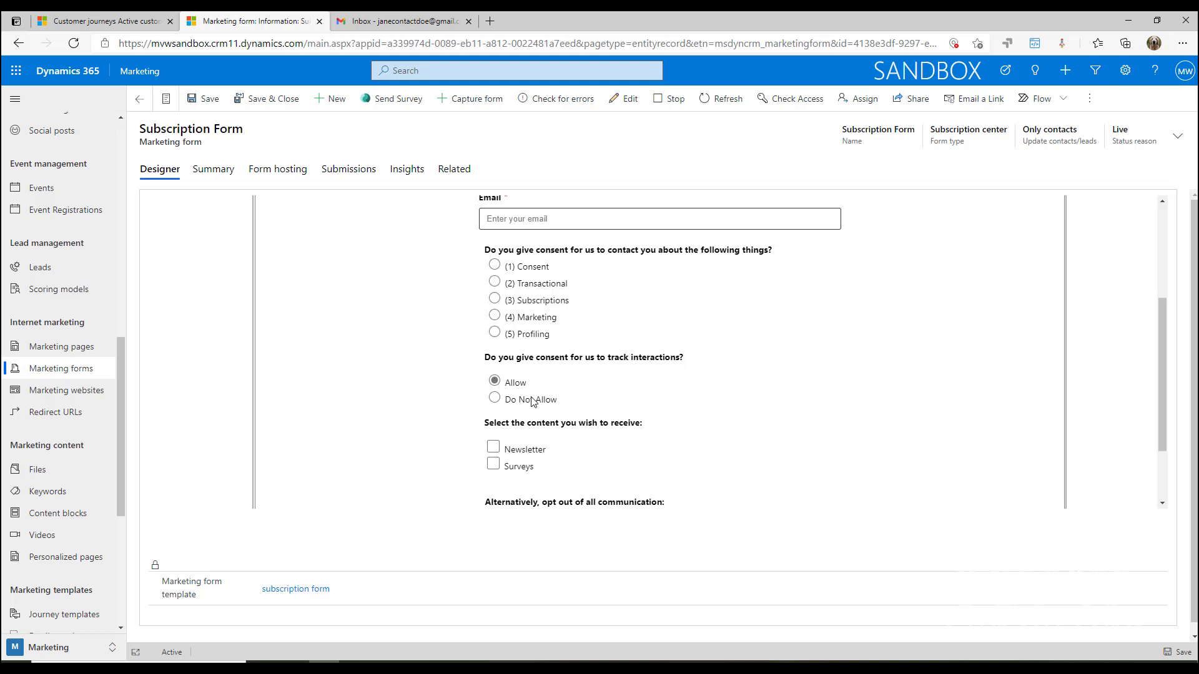
scroll(738, 419, down, 2)
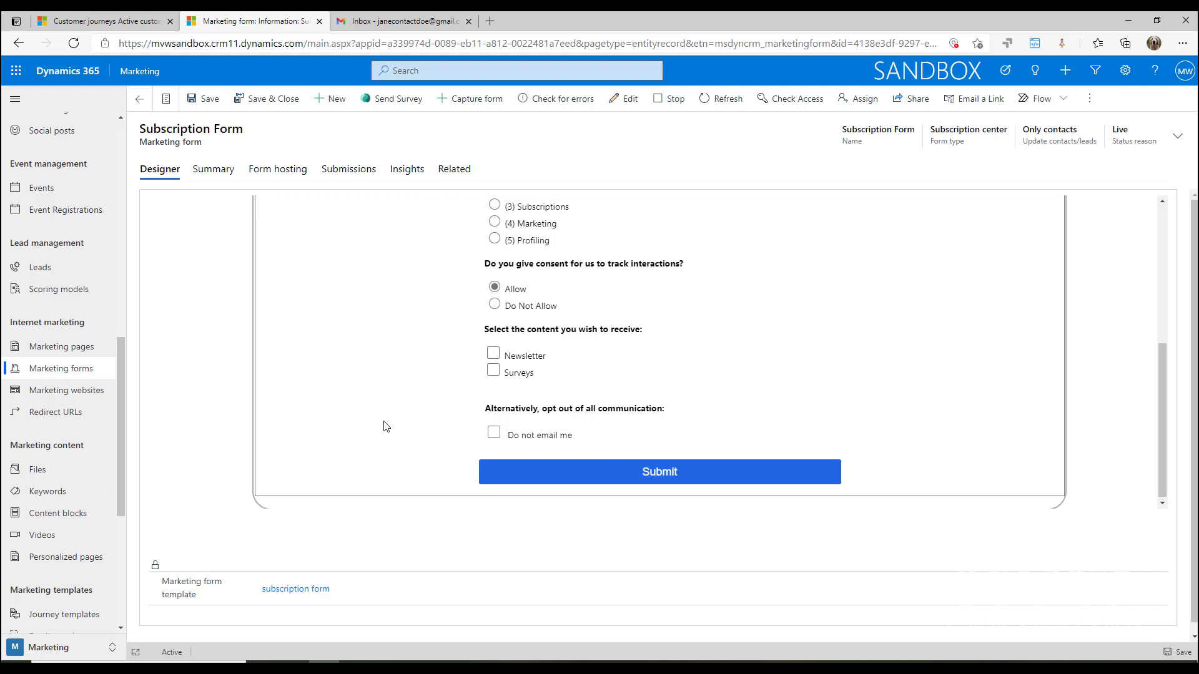
Check the Subscription Form's form-level double opt-in settings, including the confirmation email and thank-you page, in its summary.
scroll(384, 427, up, 4)
click(200, 175)
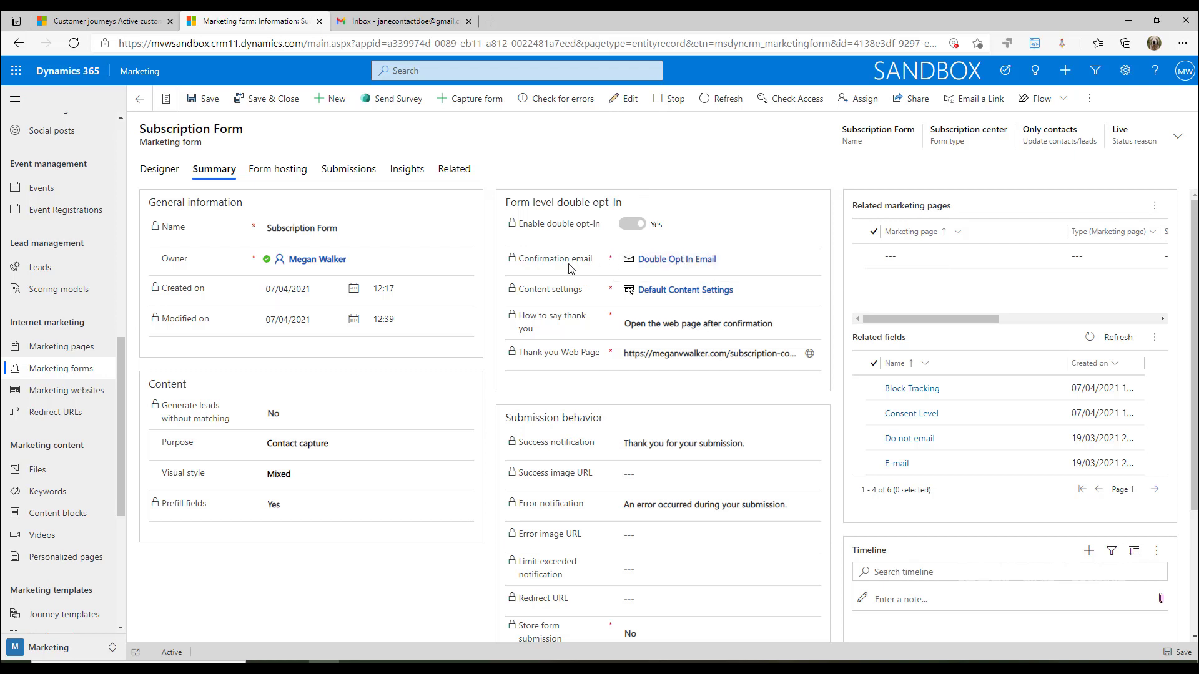
mouse_move(569, 269)
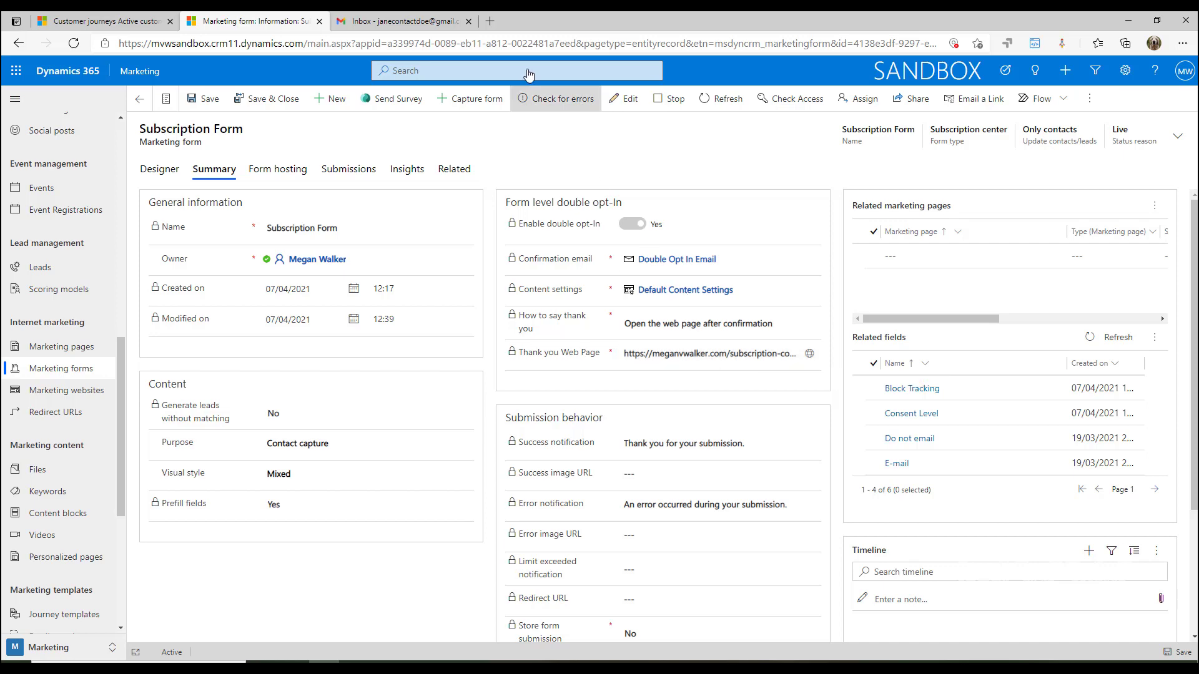
Switch to the contact's Gmail inbox, open the upcoming event email and view the preferences link in its footer.
click(376, 16)
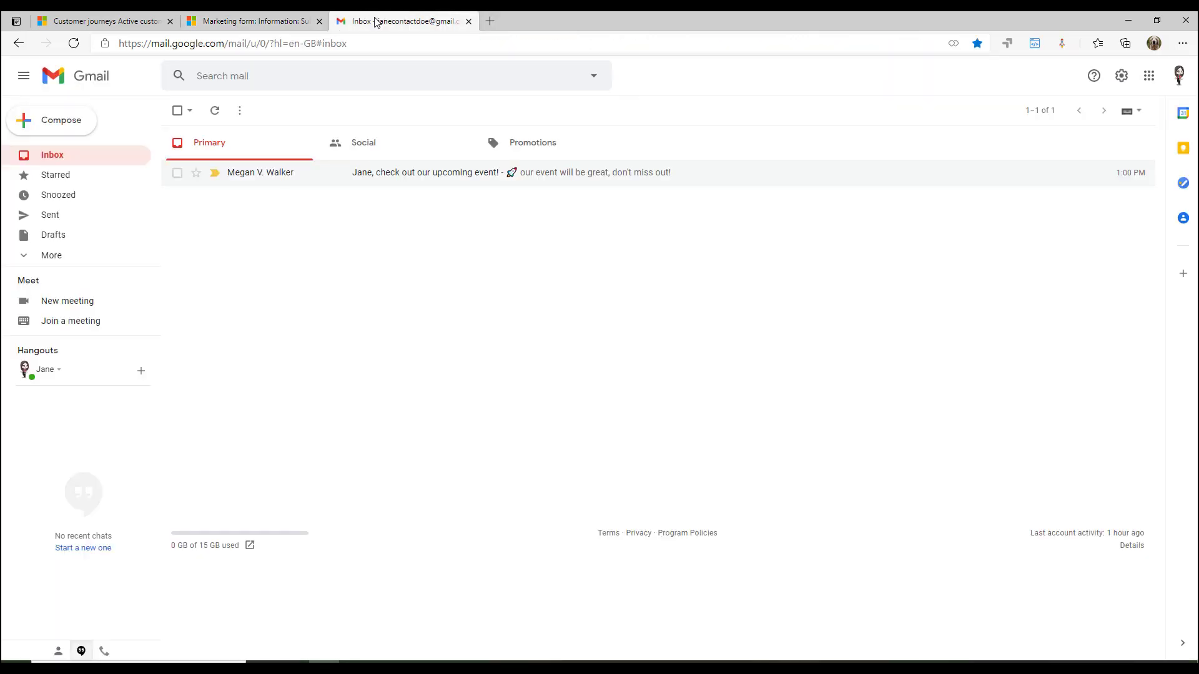
click(418, 178)
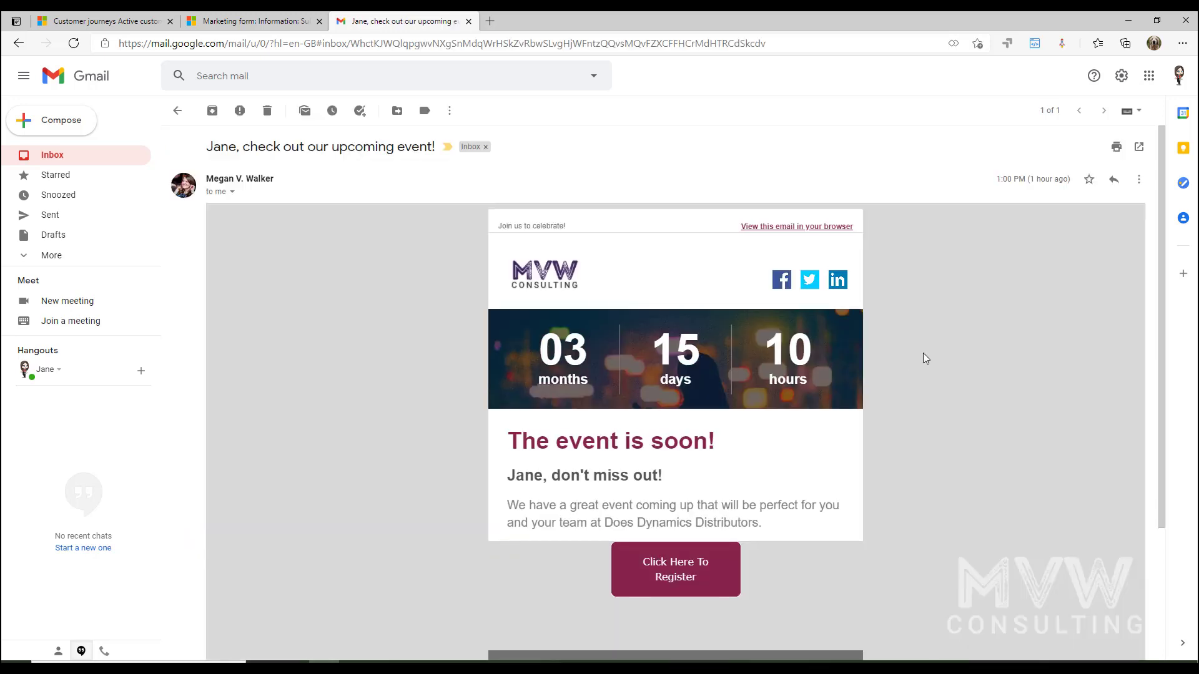
scroll(923, 354, down, 3)
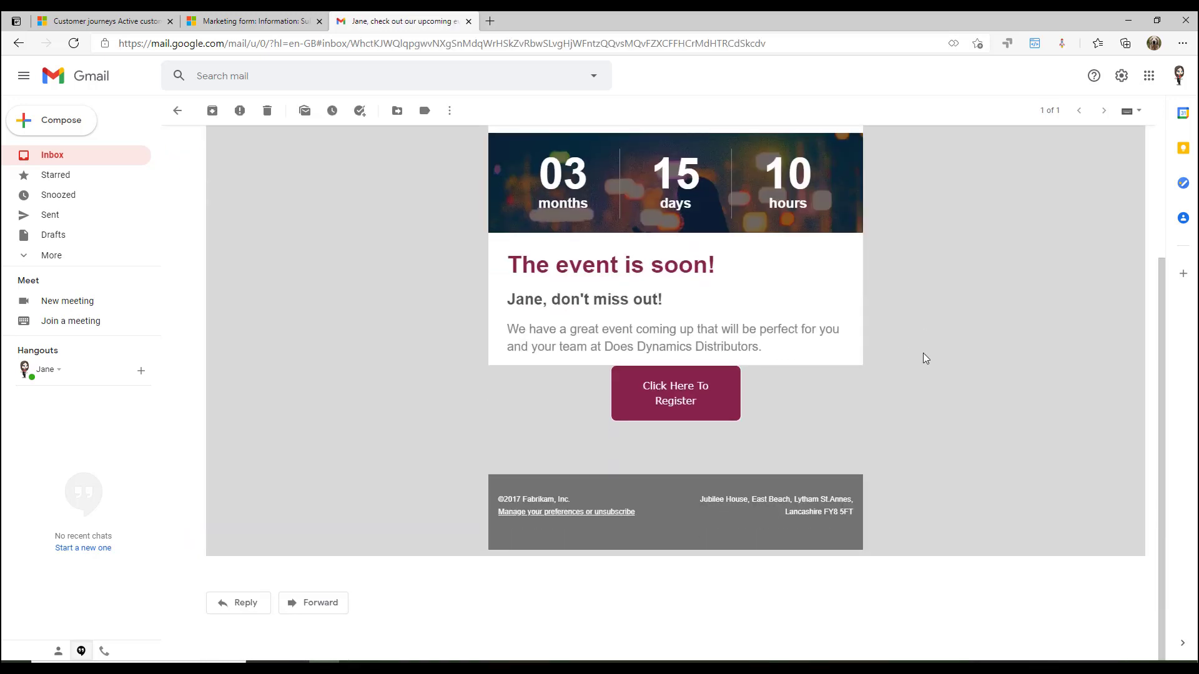
Open the email's preferences page, set consent to (3) Subscriptions, deselect Surveys, submit the form and close the page.
click(581, 513)
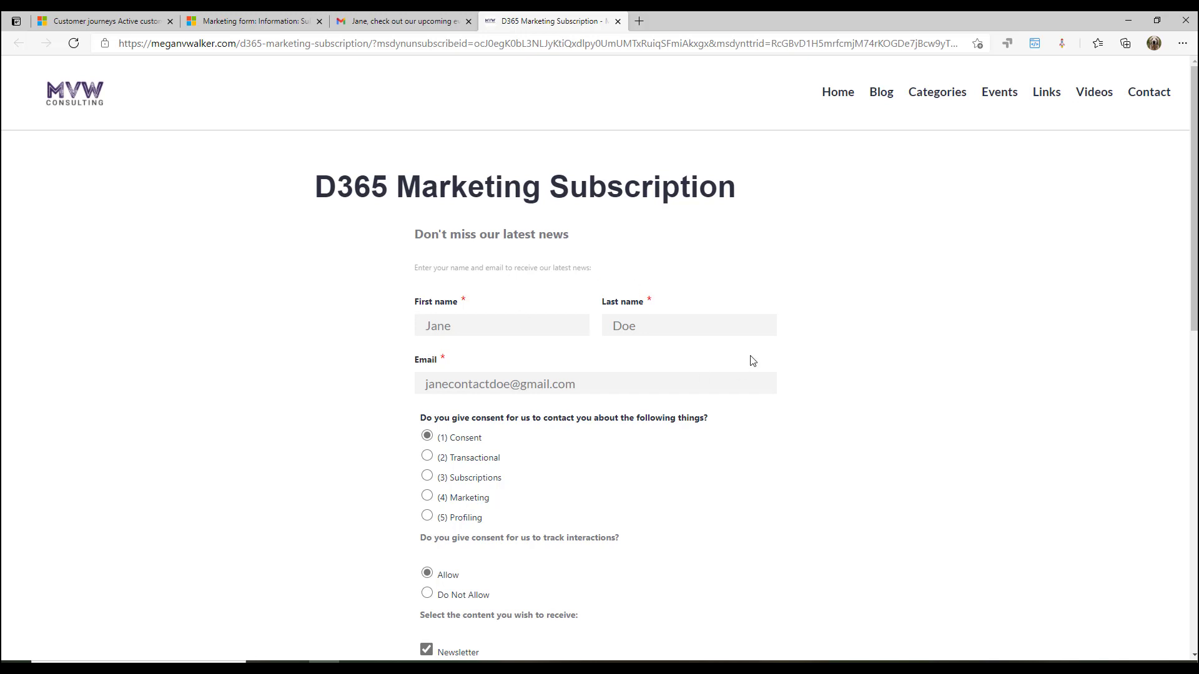
scroll(741, 423, down, 3)
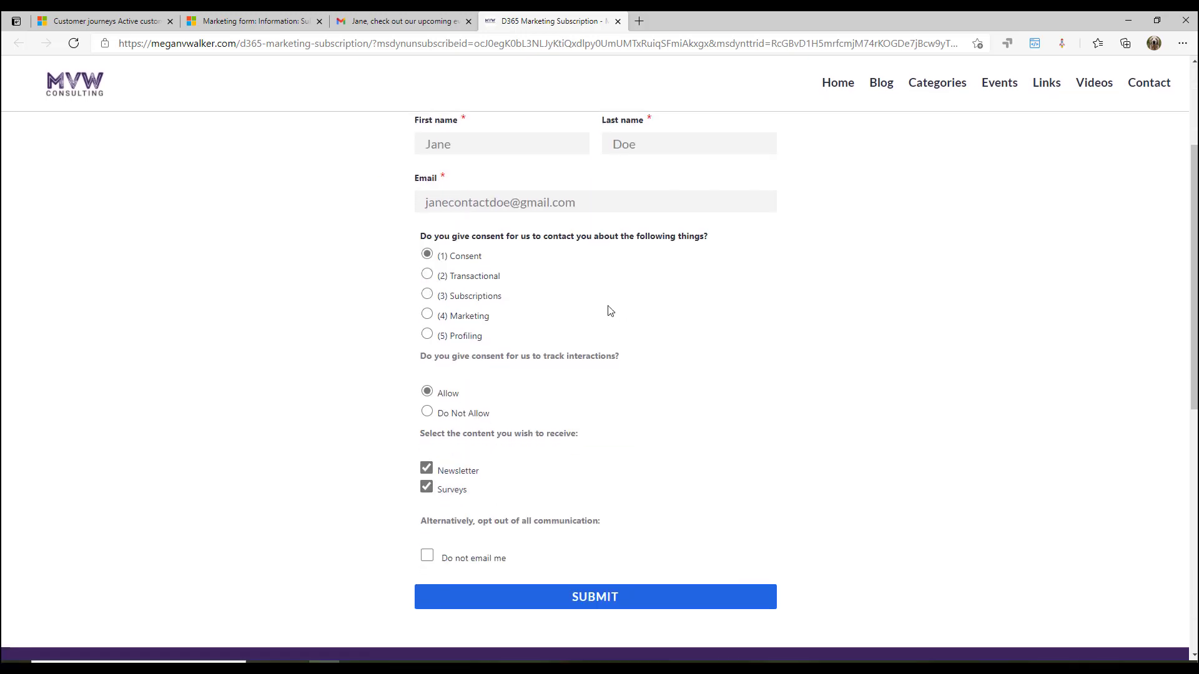
click(429, 300)
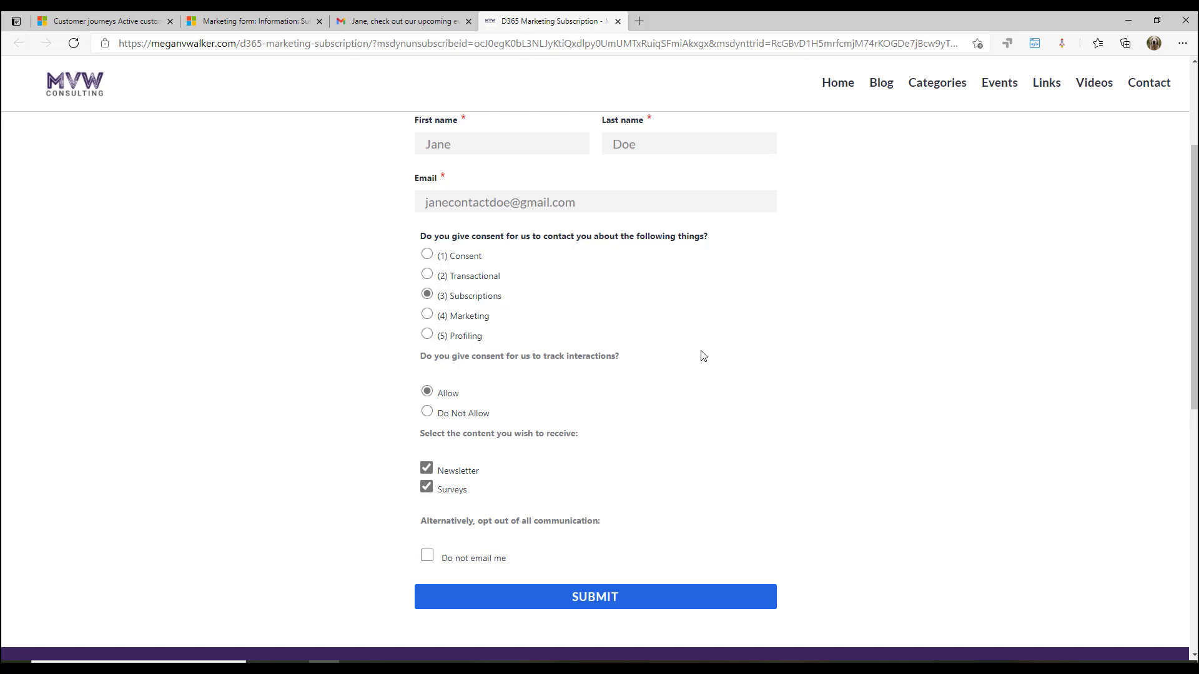
click(426, 488)
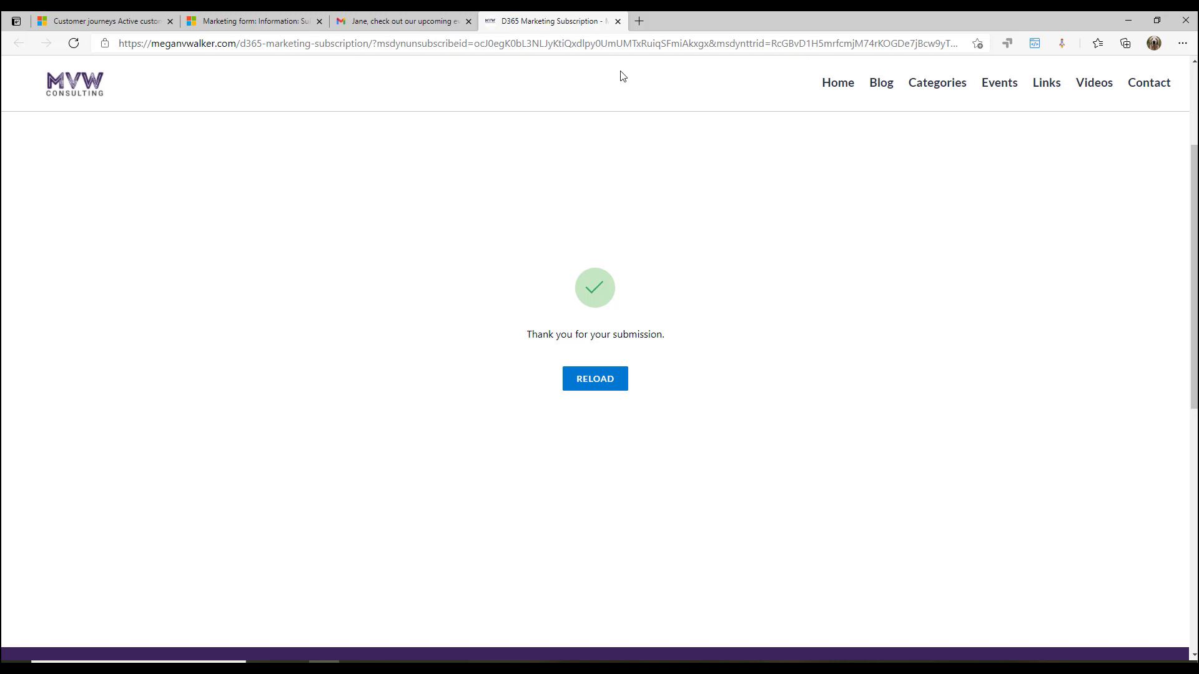
click(618, 21)
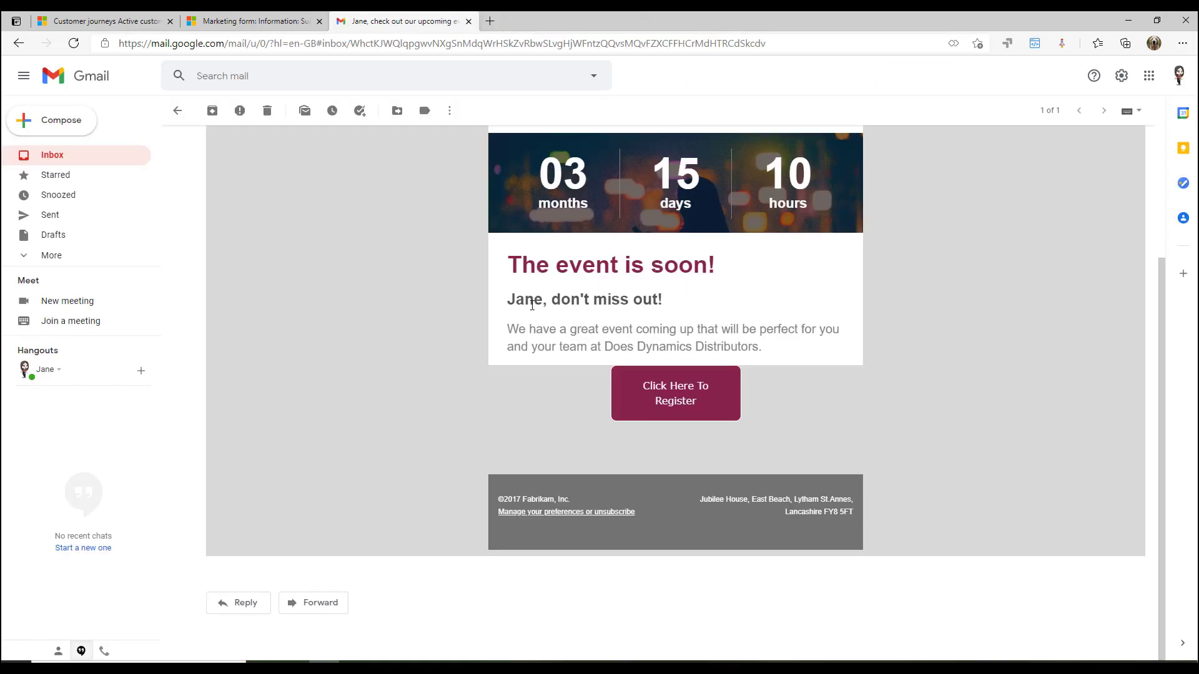
Open the "Please confirm your subscription changes" email from the inbox and confirm the subscription through it.
click(88, 166)
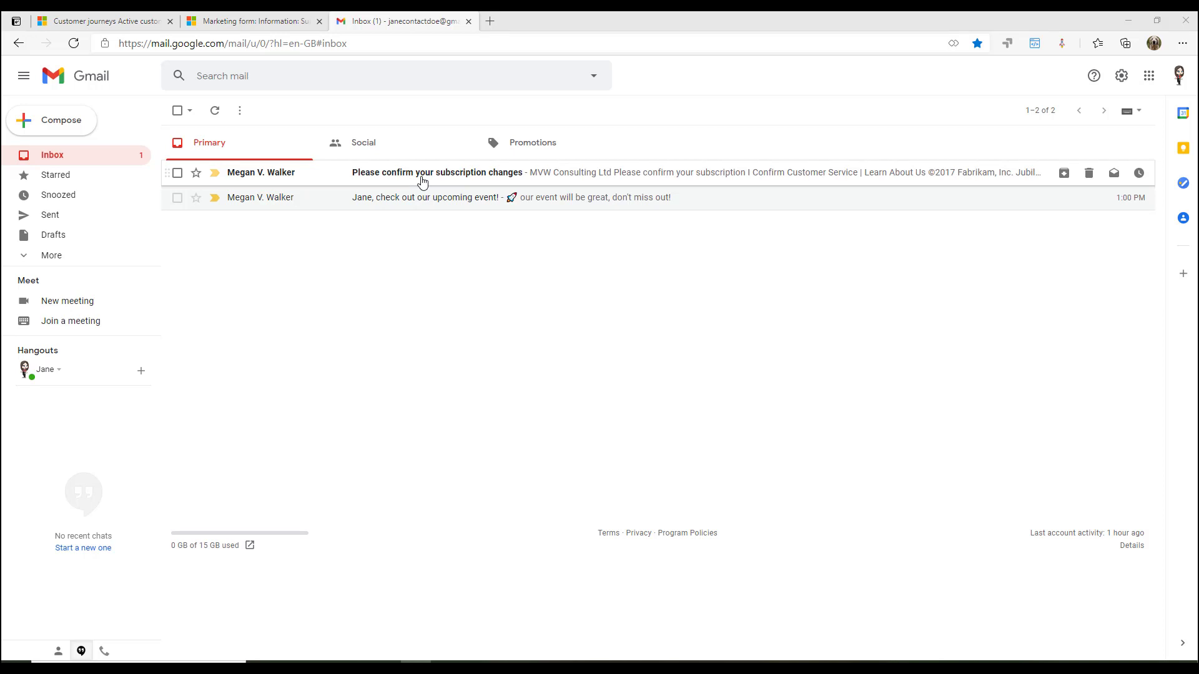
click(422, 181)
scroll(832, 362, down, 4)
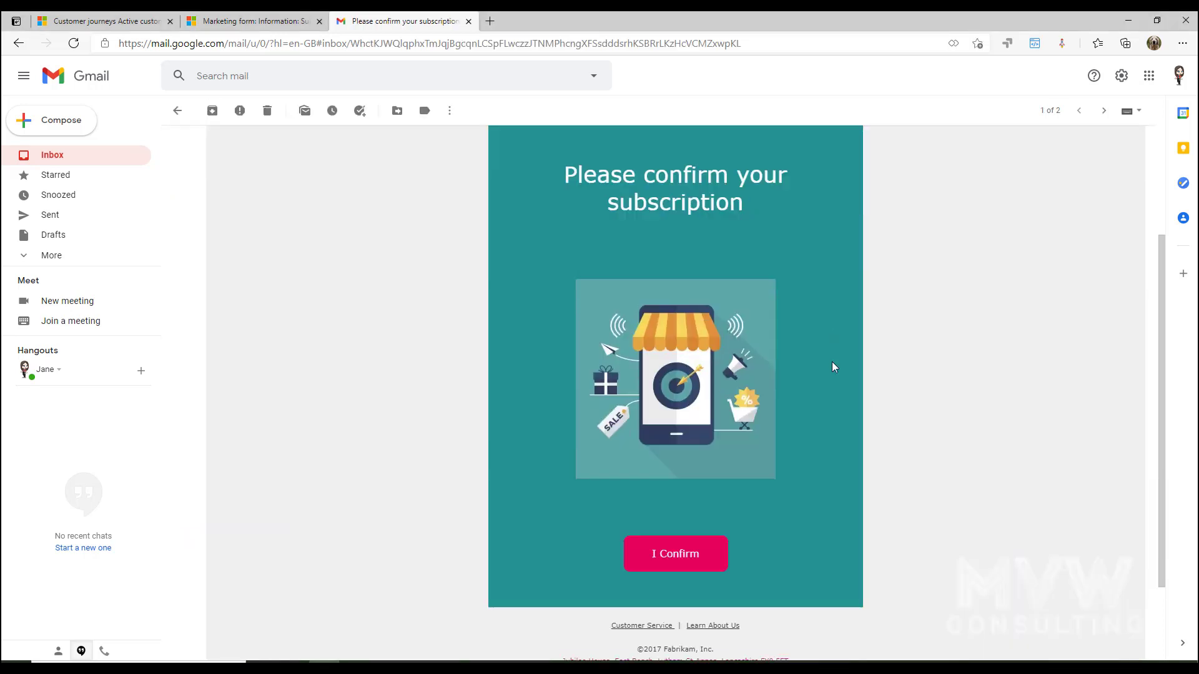
click(673, 487)
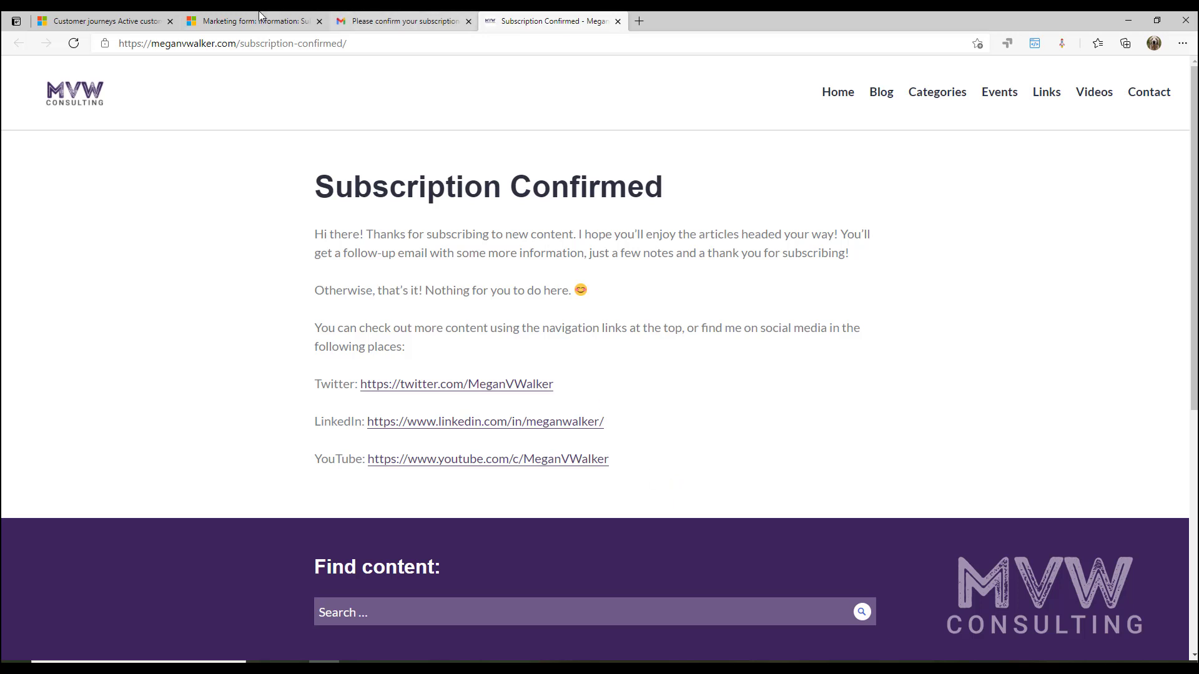
Switch back to Dynamics 365 Marketing and open the details of the recently viewed contact.
click(231, 20)
scroll(50, 281, up, 15)
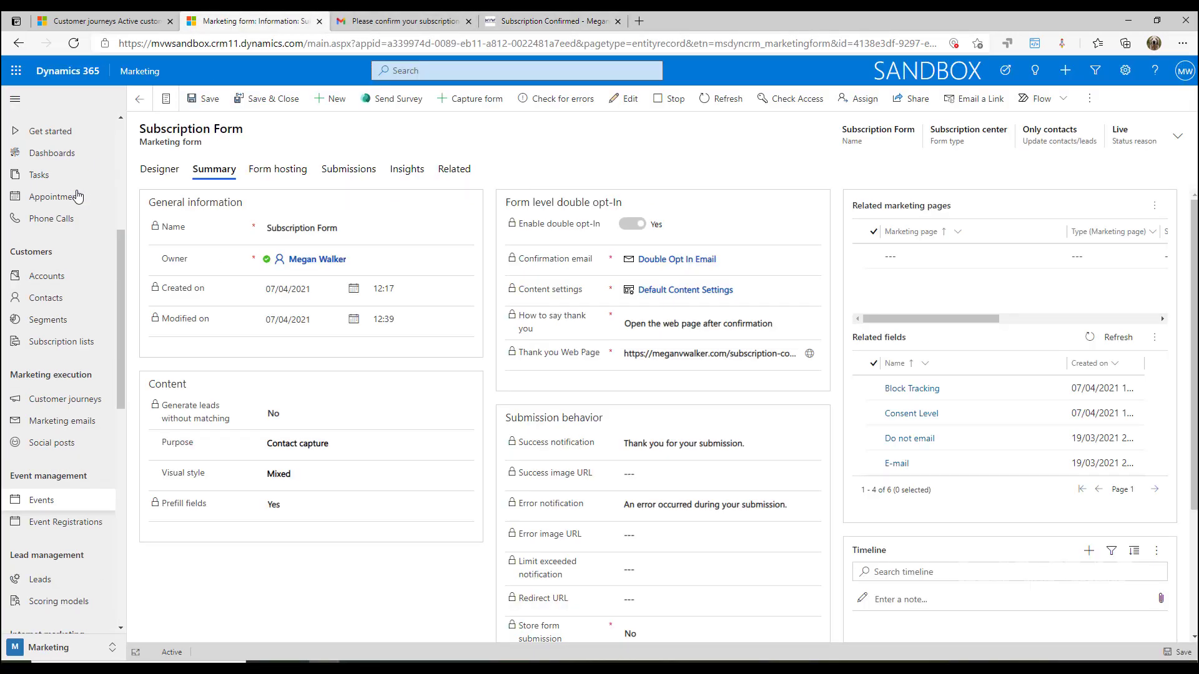
click(50, 255)
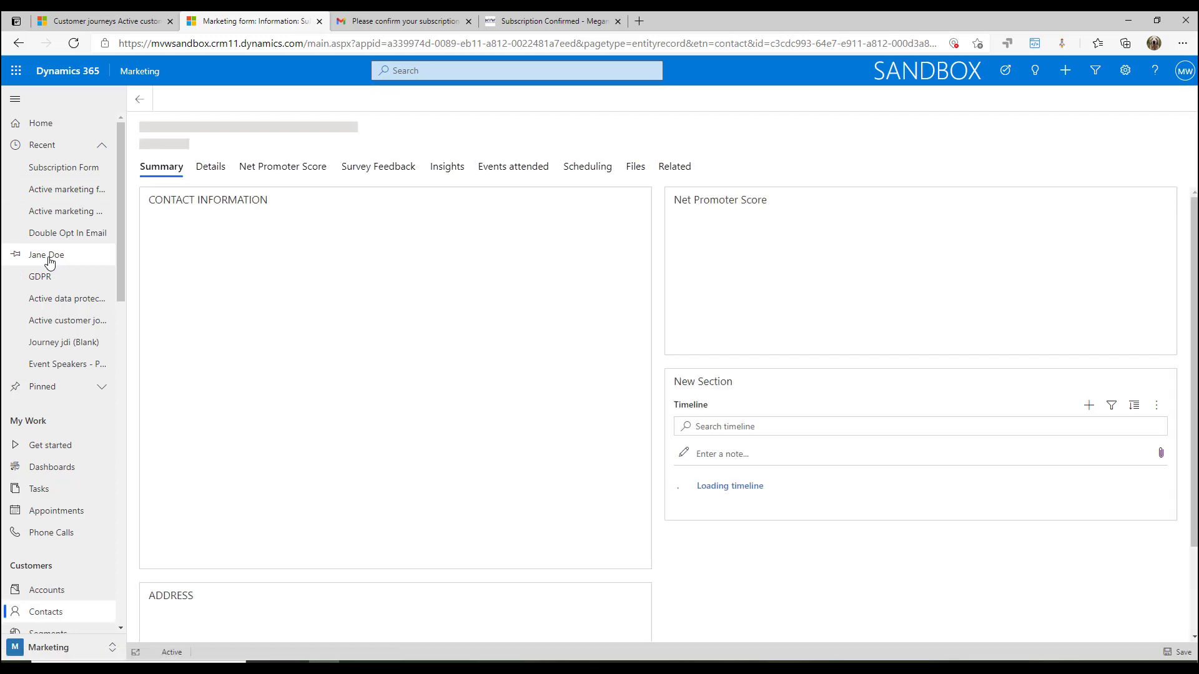
click(211, 169)
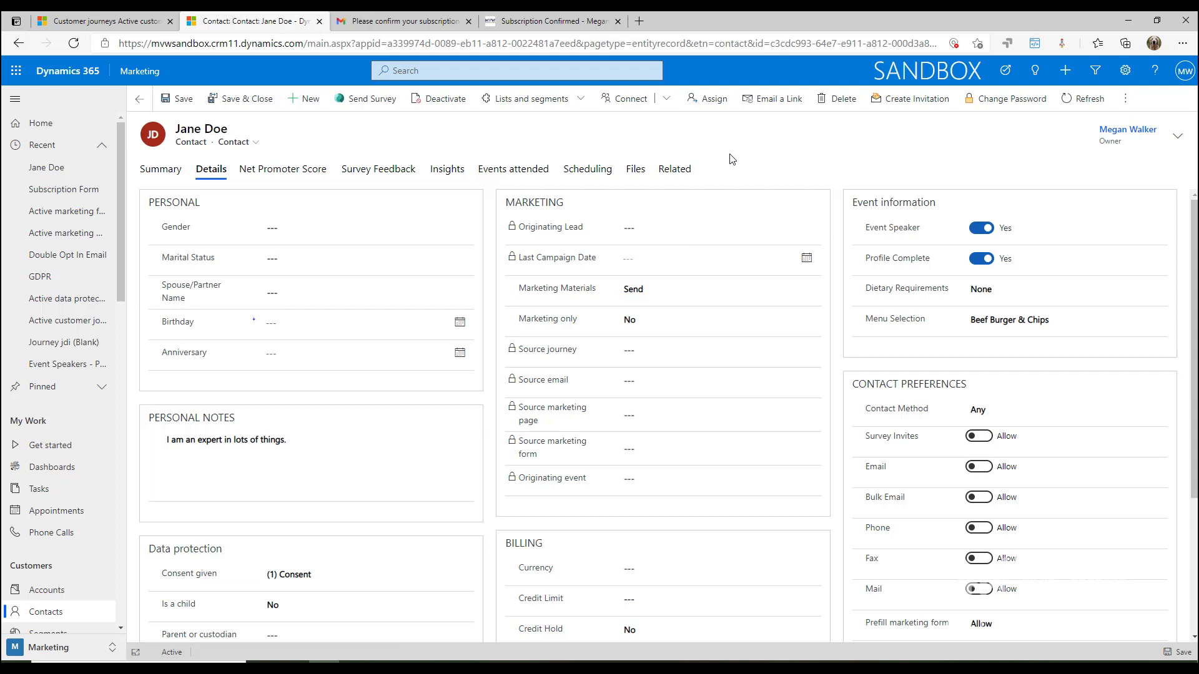
Open the contact's related GDPR consent change records and examine the most recent entry.
click(680, 177)
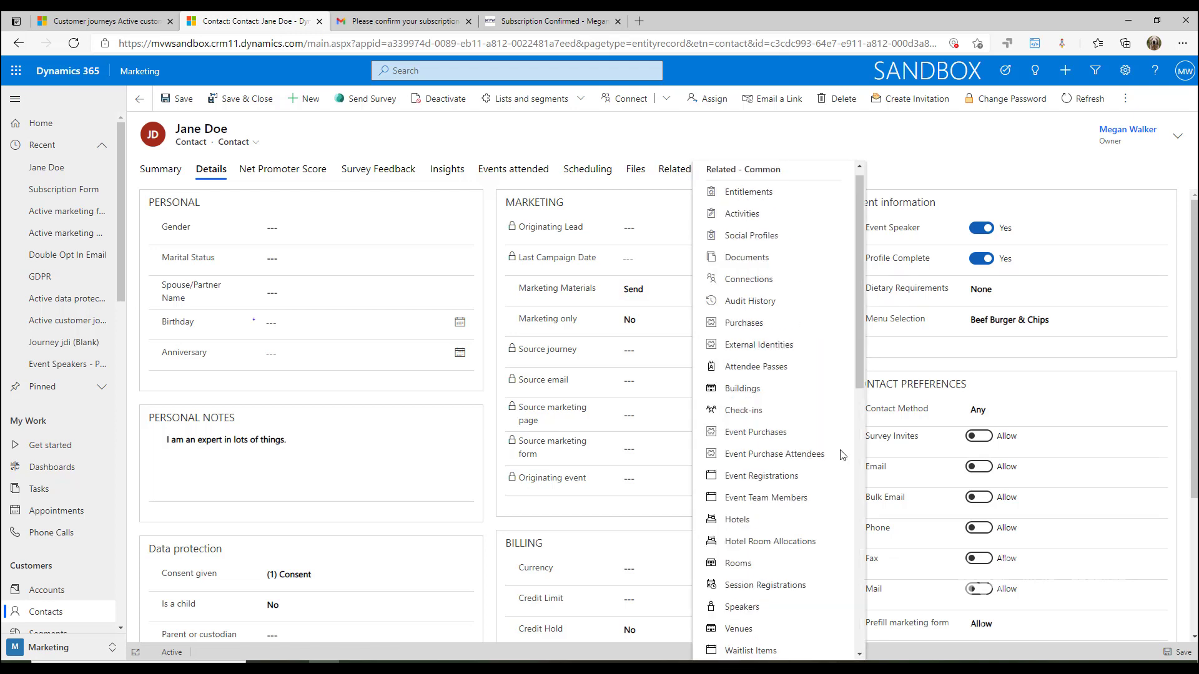
scroll(837, 425, down, 5)
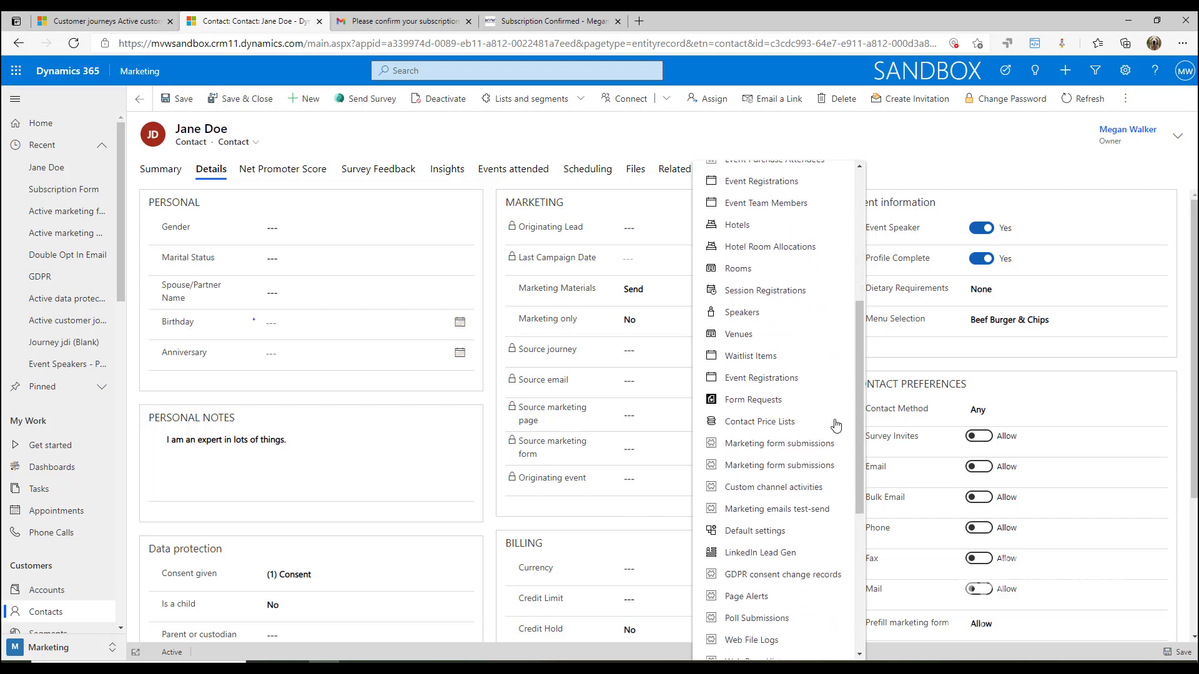
click(788, 578)
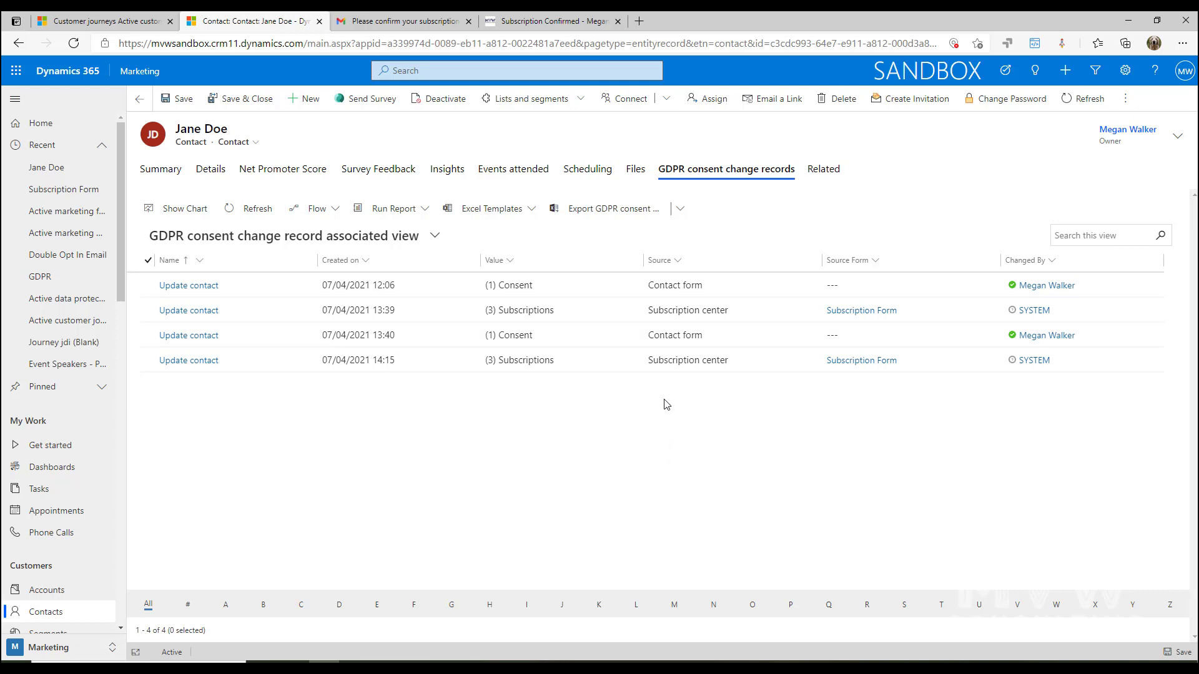
click(430, 368)
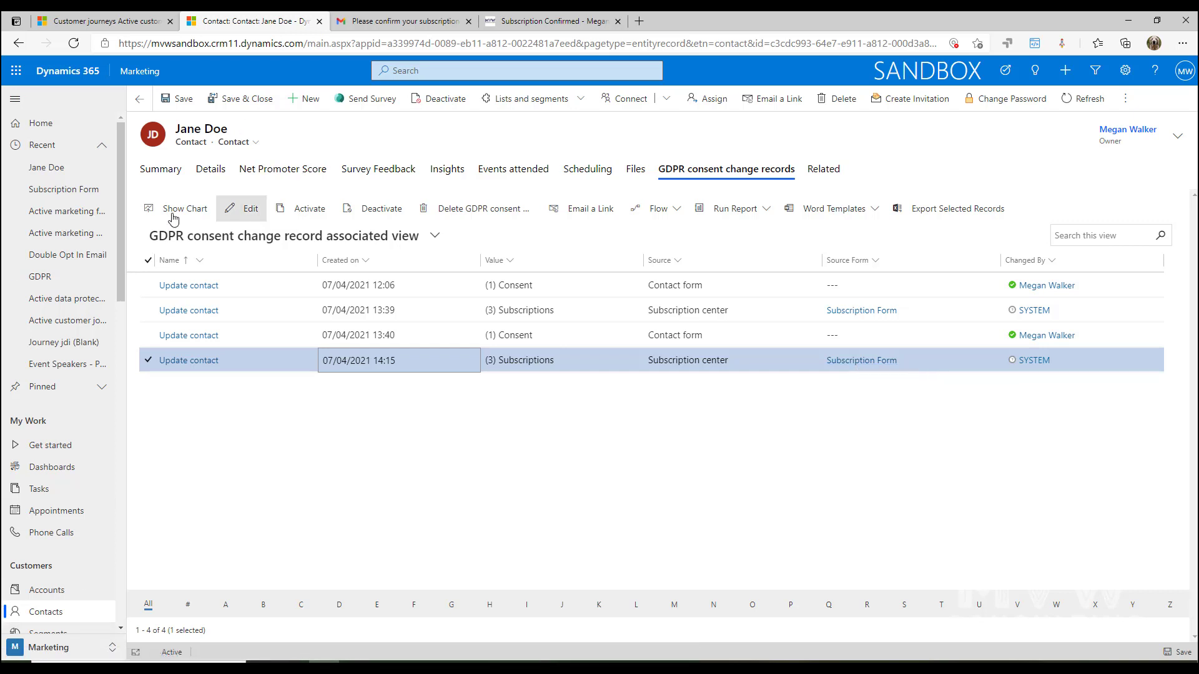
Refresh the contact record and check the data protection consent level and subscription lists in its details.
click(210, 170)
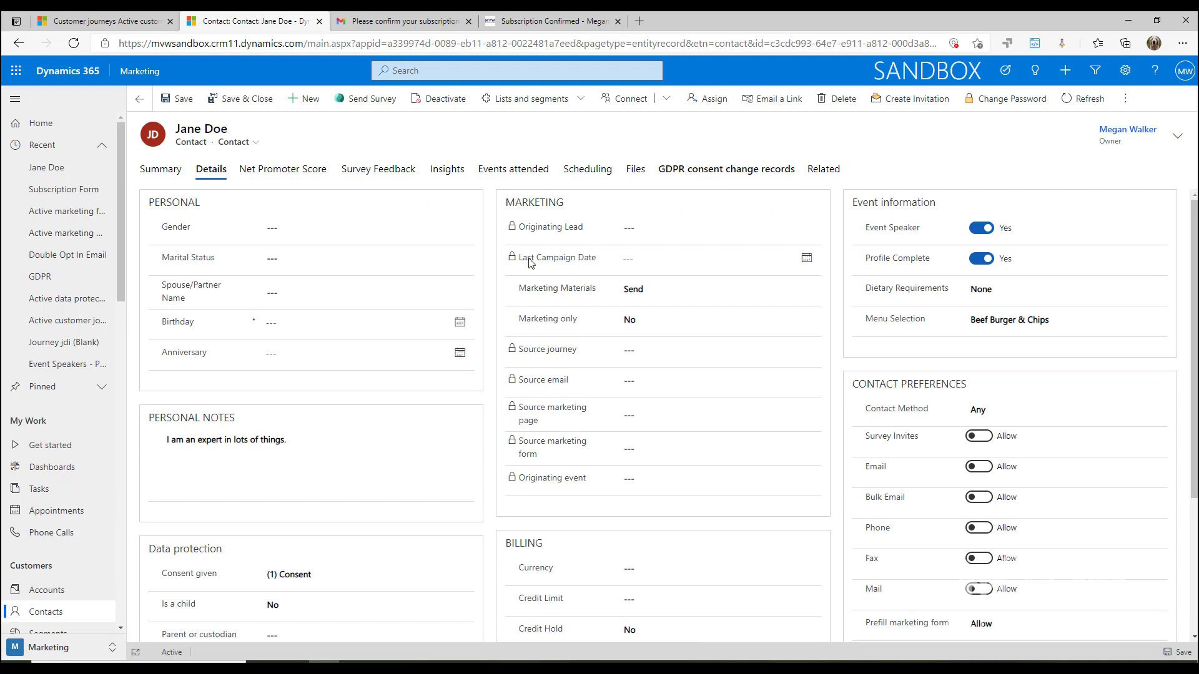
click(1069, 98)
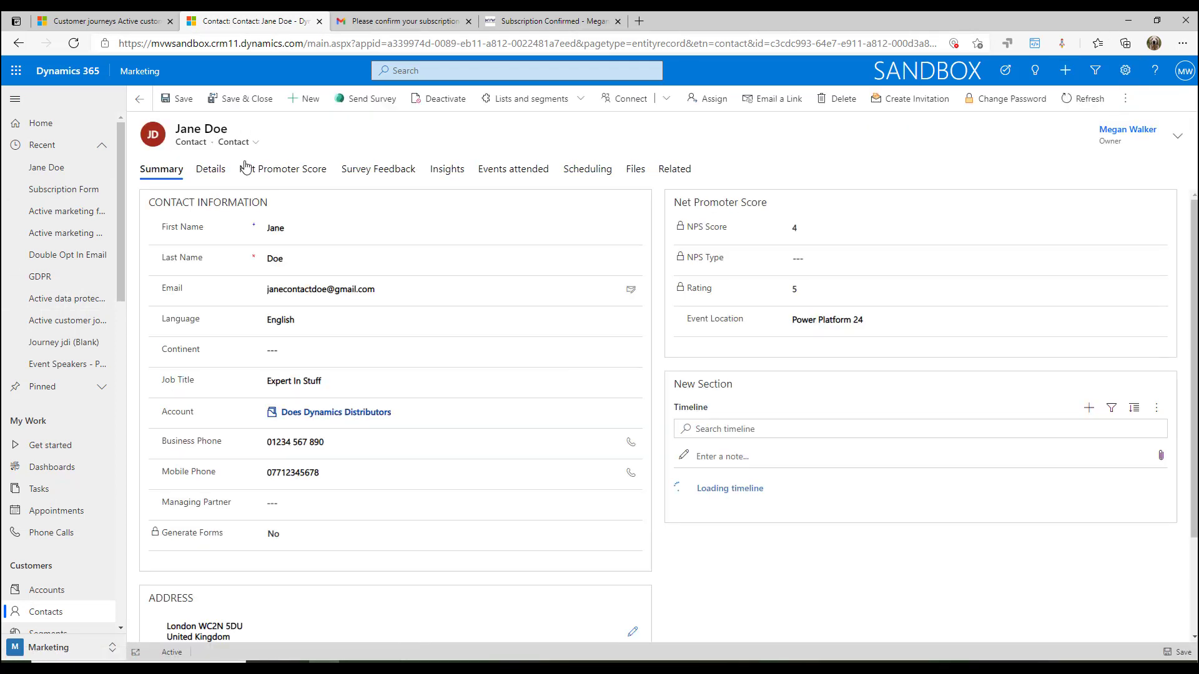
click(212, 172)
scroll(567, 447, down, 2)
scroll(567, 447, down, 1)
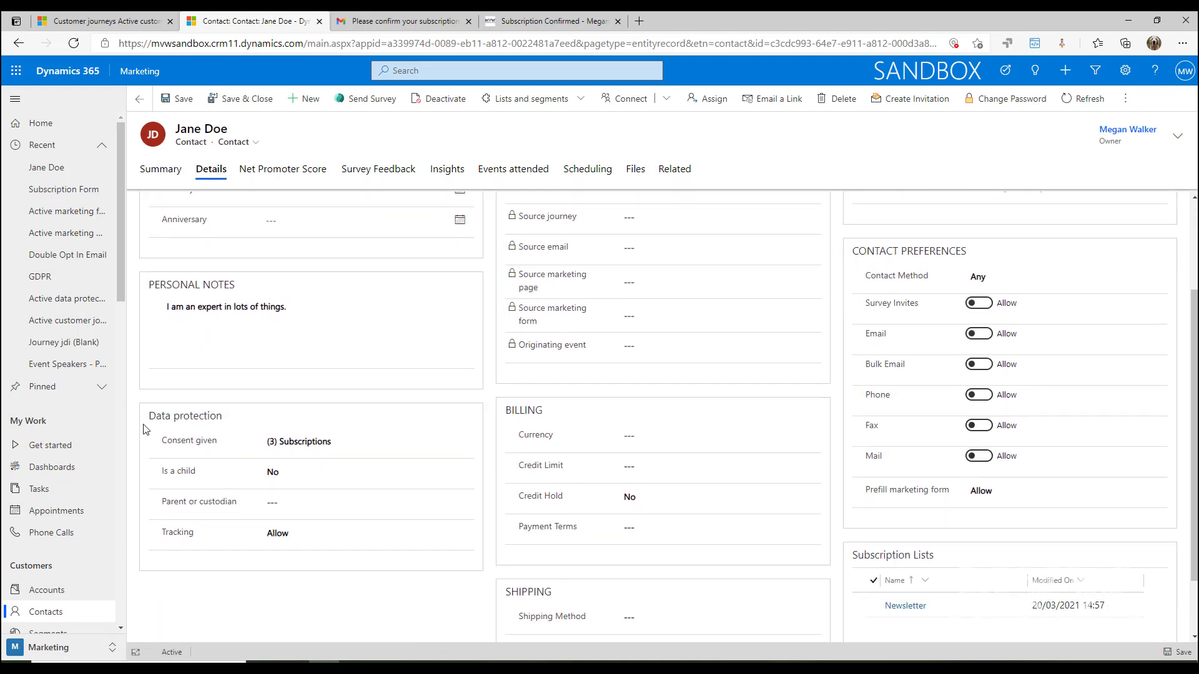